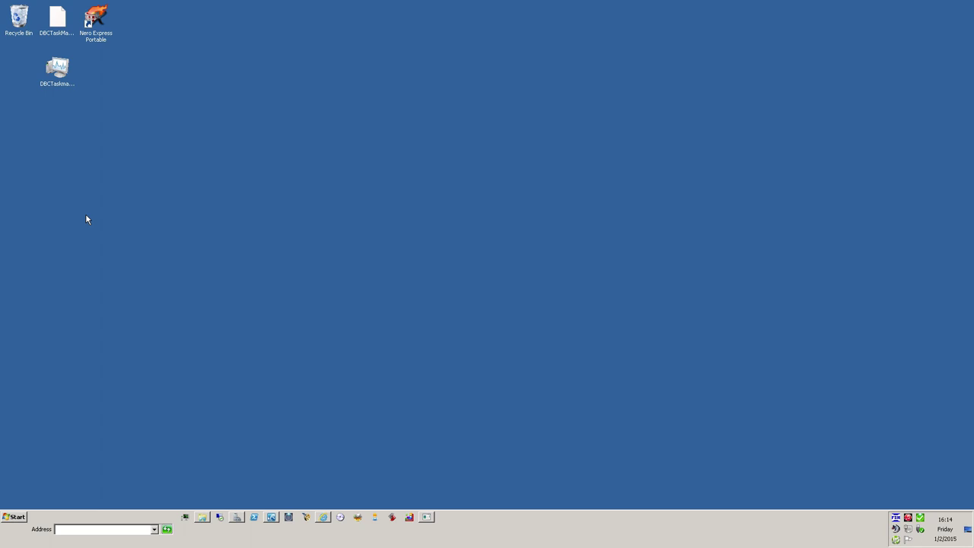
Exit the background FSHost server from its tray icon and open the FSHost32 folder
{"action": "right_click", "coordinate": [896, 517]}
{"action": "left_click", "coordinate": [900, 508]}
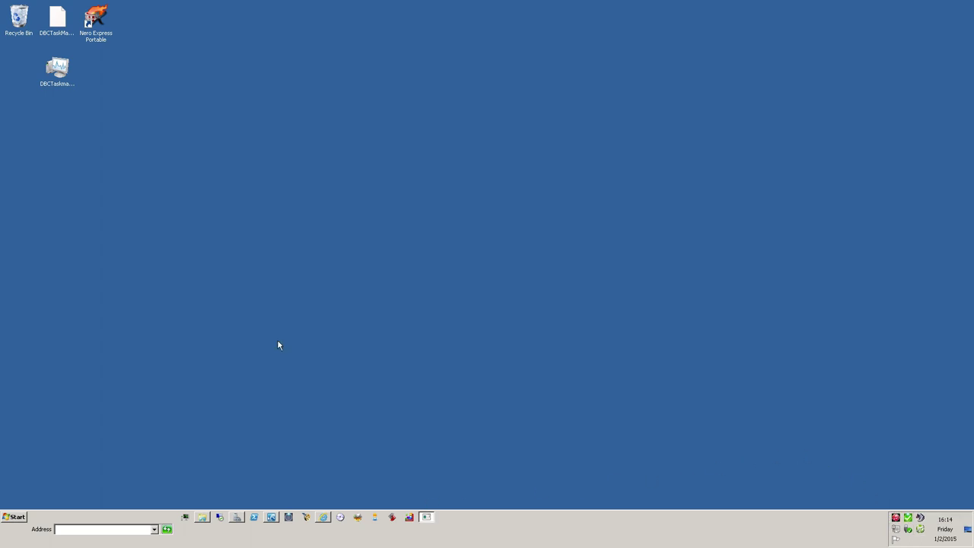
{"action": "left_click", "coordinate": [202, 518]}
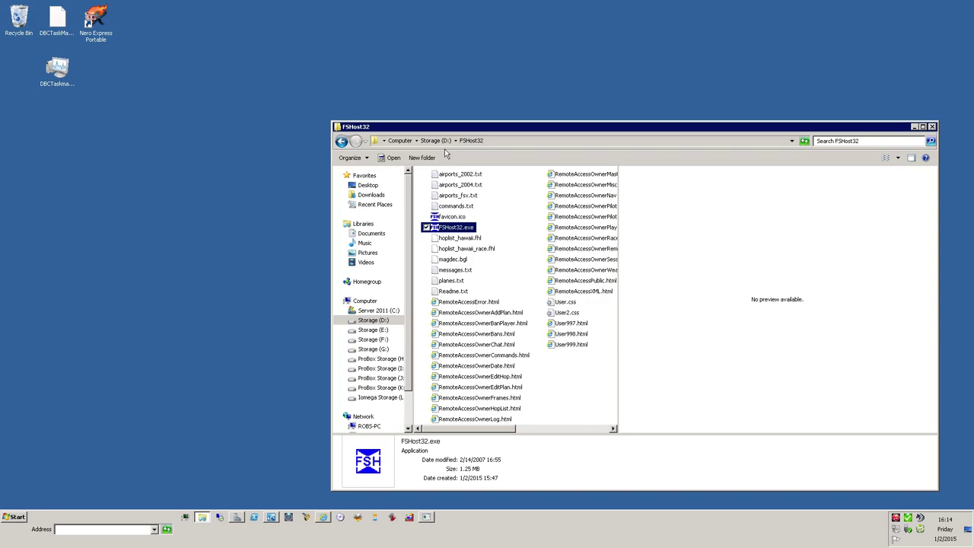
Browse to D:\FSHost32, launch FSHost32.exe and bring its window back into view
{"action": "left_click", "coordinate": [437, 144]}
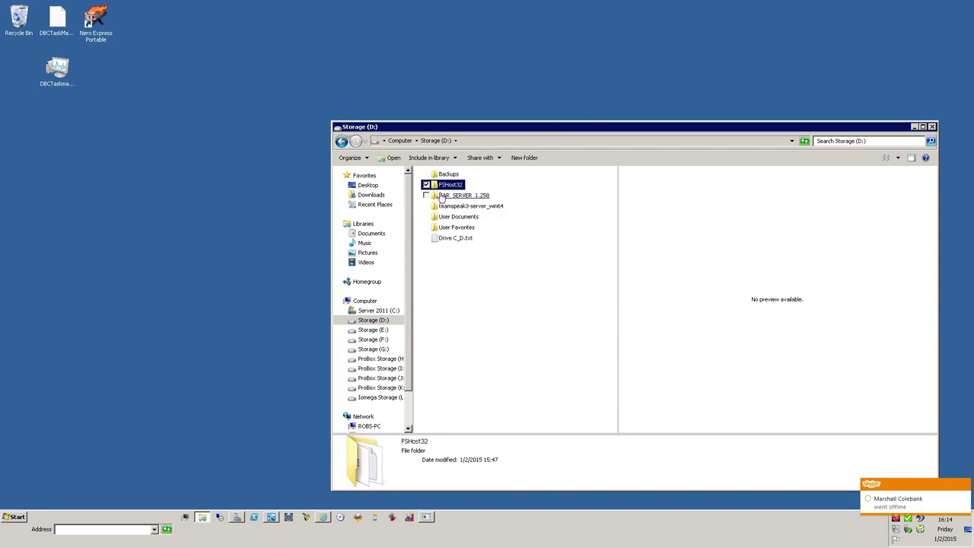
{"action": "double_click", "coordinate": [450, 186]}
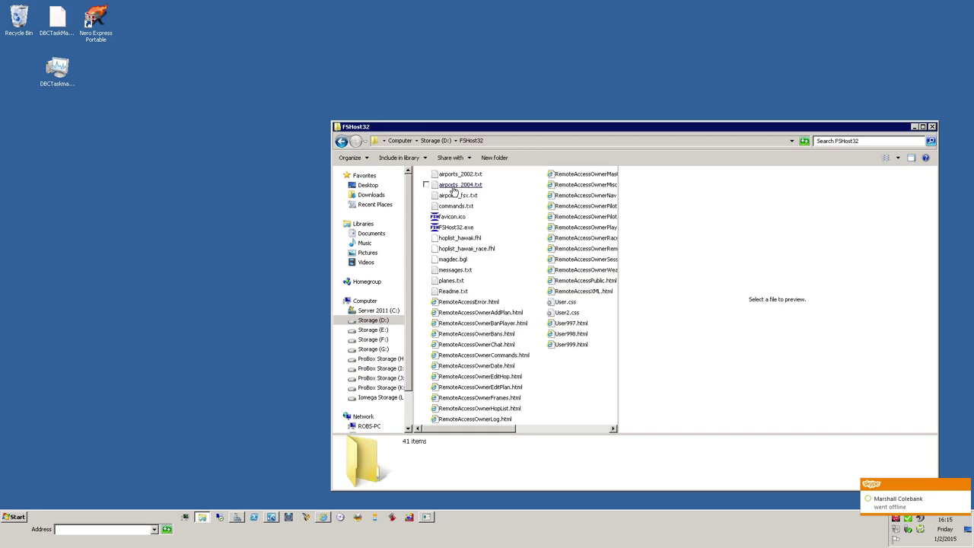
{"action": "left_click", "coordinate": [456, 228]}
{"action": "left_click_drag", "start_coordinate": [482, 231], "coordinate": [482, 231]}
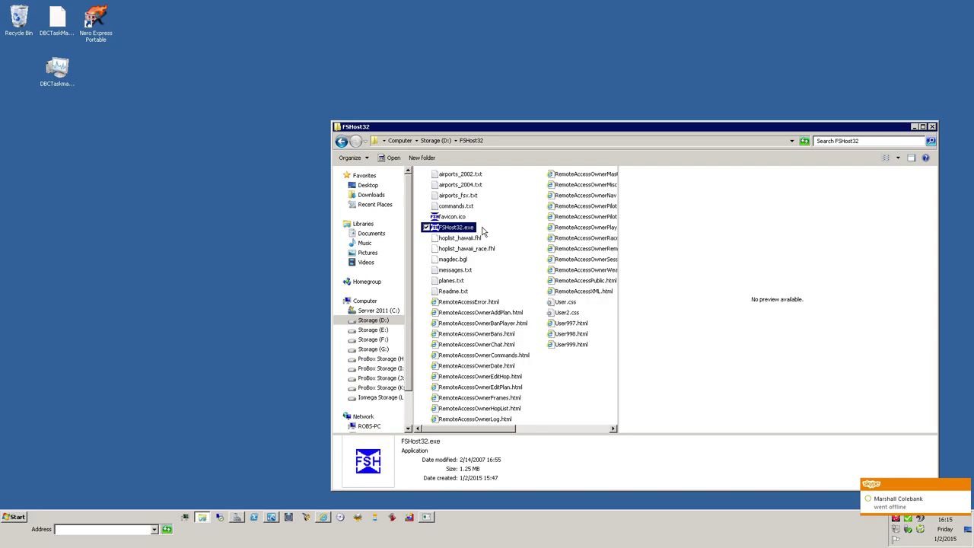
{"action": "double_click", "coordinate": [483, 230]}
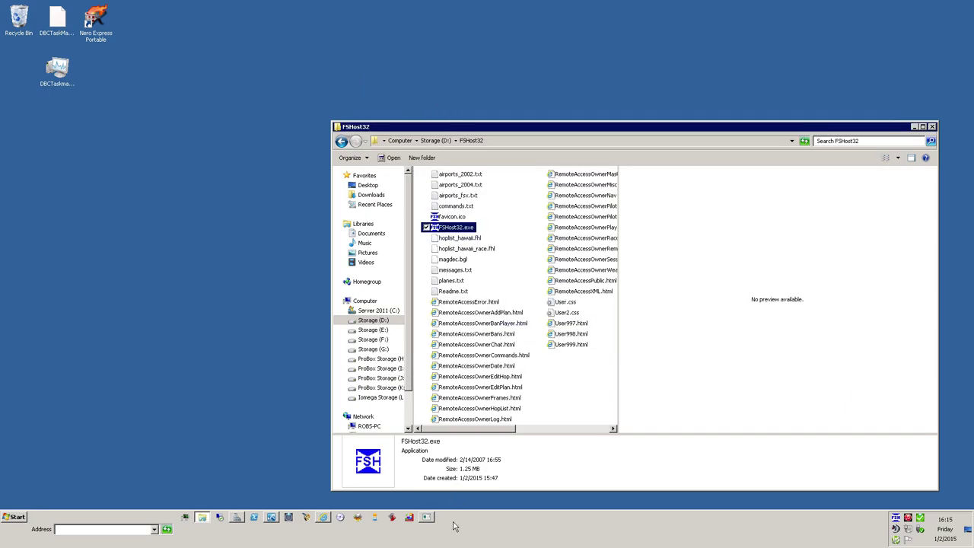
{"action": "double_click", "coordinate": [897, 519]}
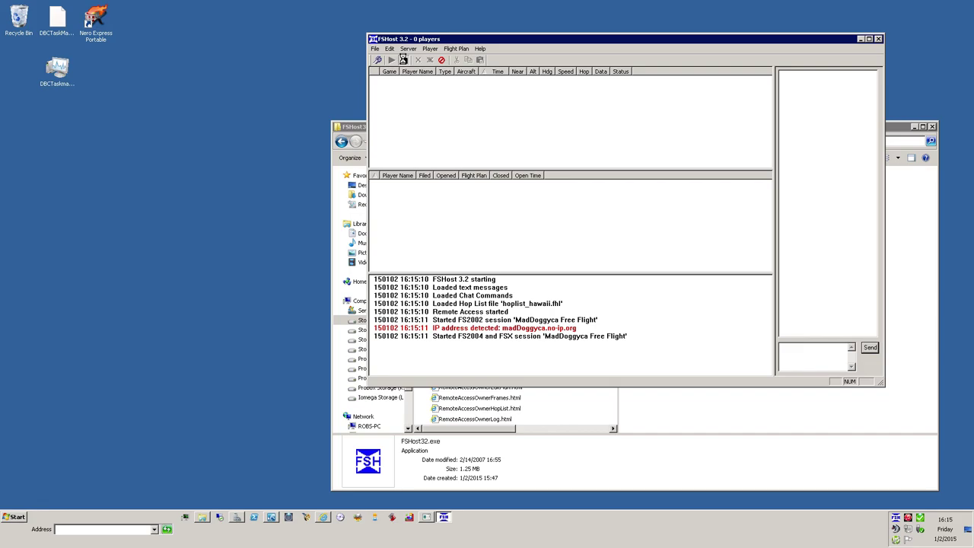
Stop the running FS2002 and FS2004/FSX game servers
{"action": "left_click", "coordinate": [403, 60]}
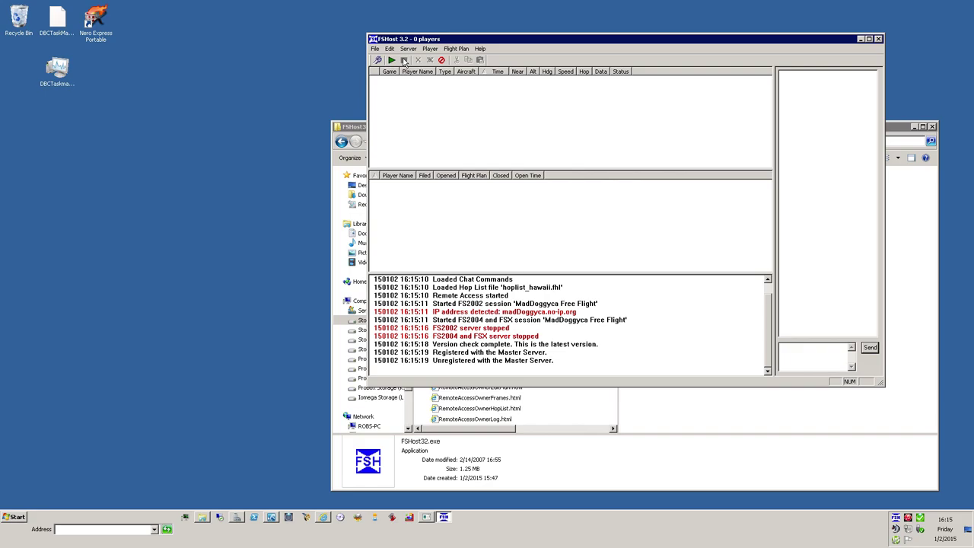
{"action": "left_click", "coordinate": [408, 49]}
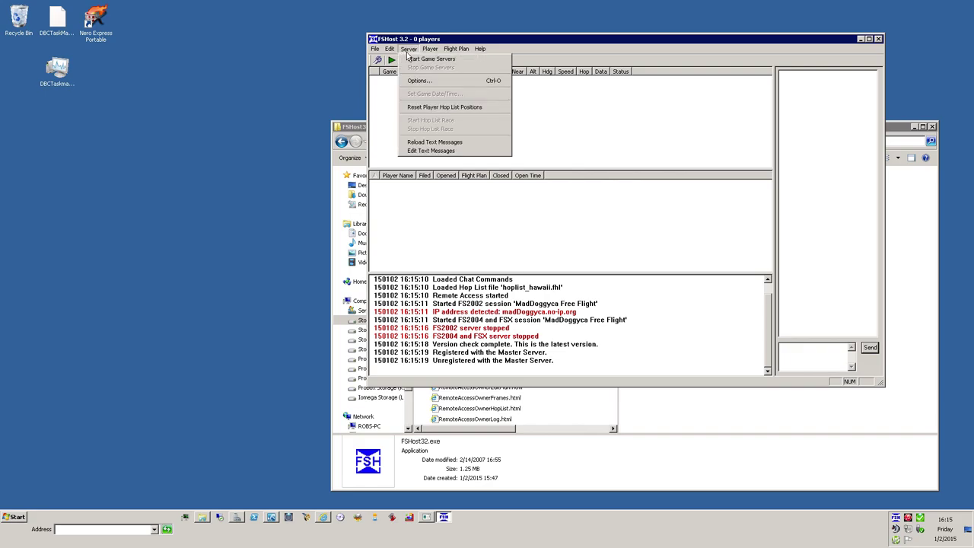
Review the server Options tabs, from the FS2004/FSX host port through Log to Remote Access
{"action": "left_click", "coordinate": [429, 86]}
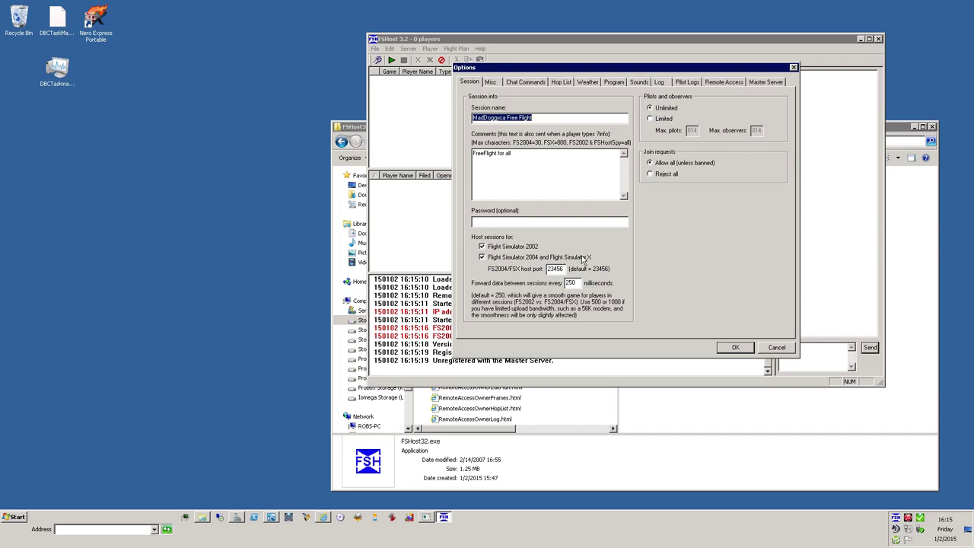
{"action": "left_click_drag", "start_coordinate": [549, 268], "coordinate": [573, 272]}
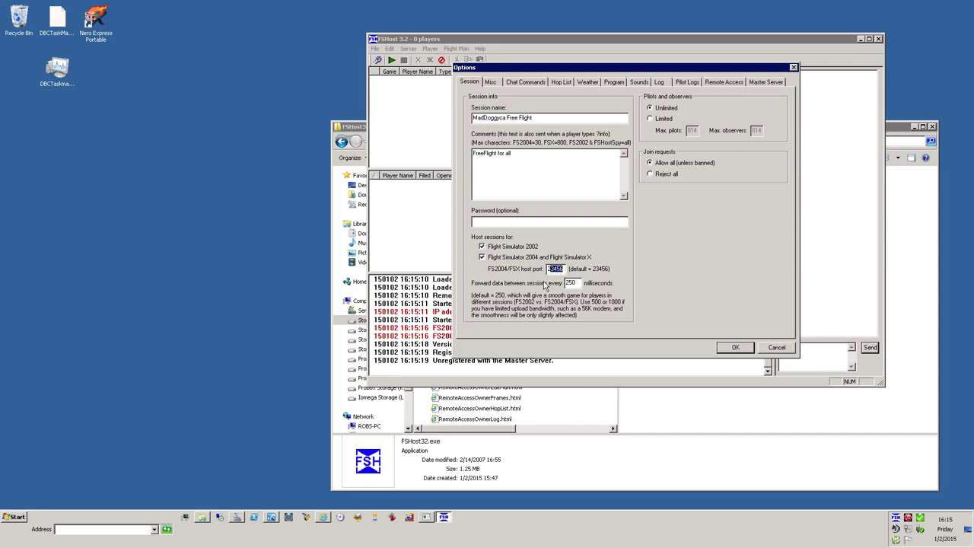
{"action": "left_click", "coordinate": [490, 82]}
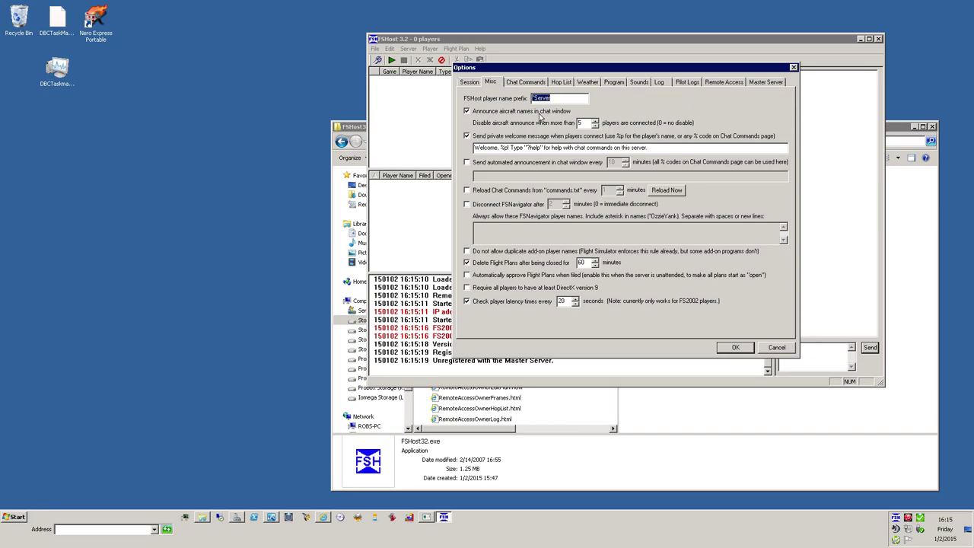
{"action": "left_click", "coordinate": [526, 82]}
{"action": "left_click", "coordinate": [561, 83]}
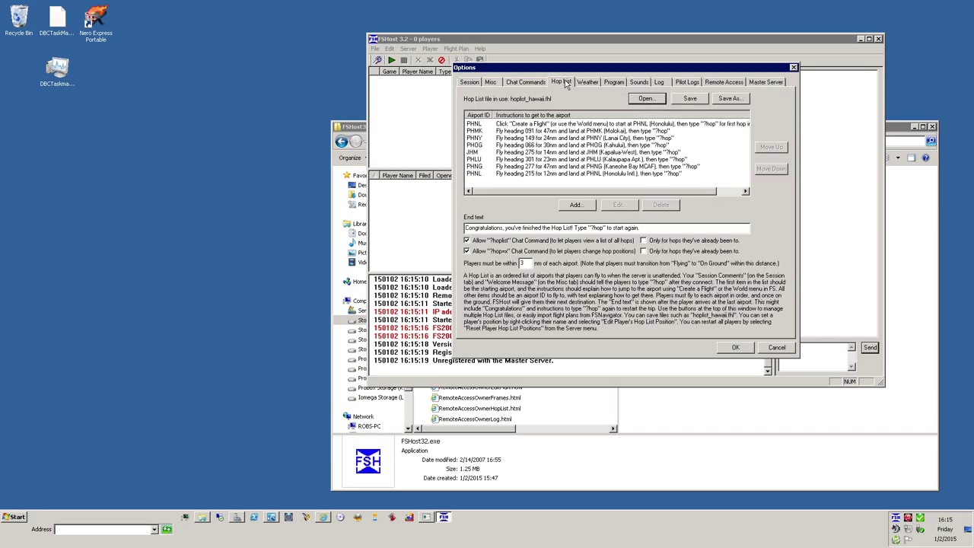
{"action": "left_click", "coordinate": [587, 83]}
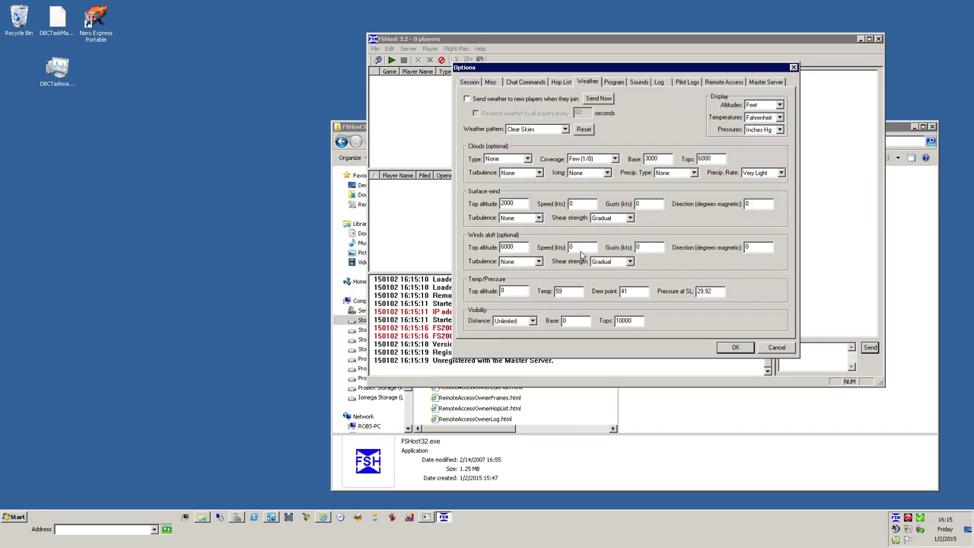
{"action": "left_click", "coordinate": [626, 83]}
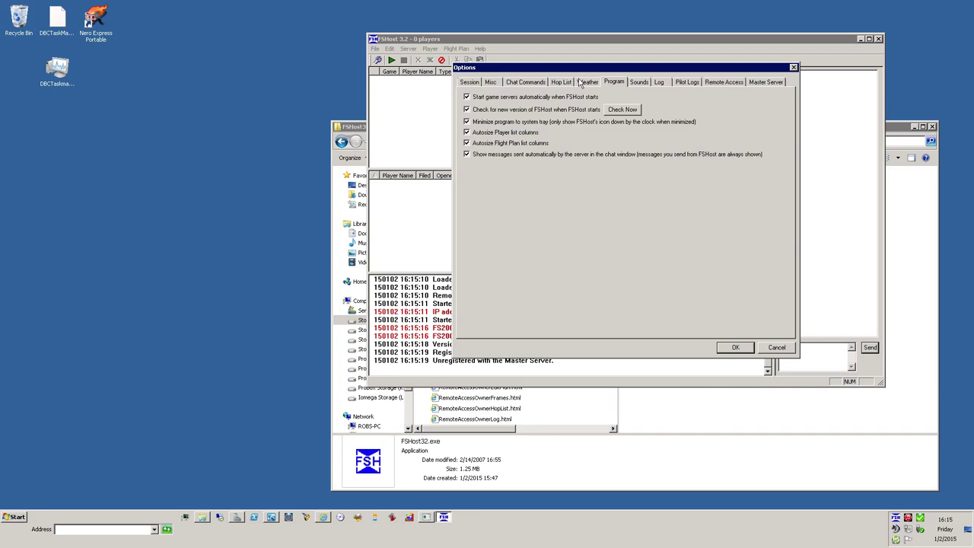
{"action": "left_click", "coordinate": [634, 85]}
{"action": "left_click", "coordinate": [659, 86]}
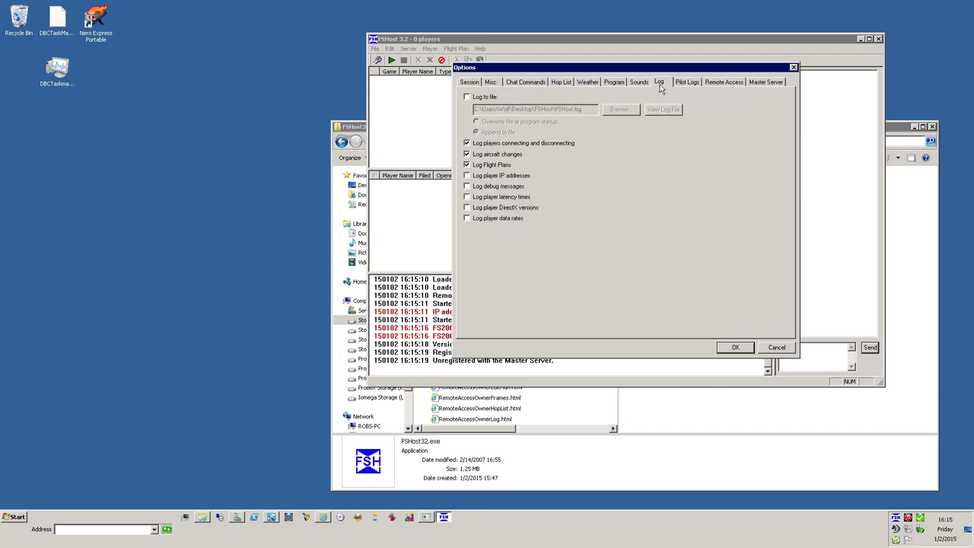
{"action": "left_click", "coordinate": [717, 85]}
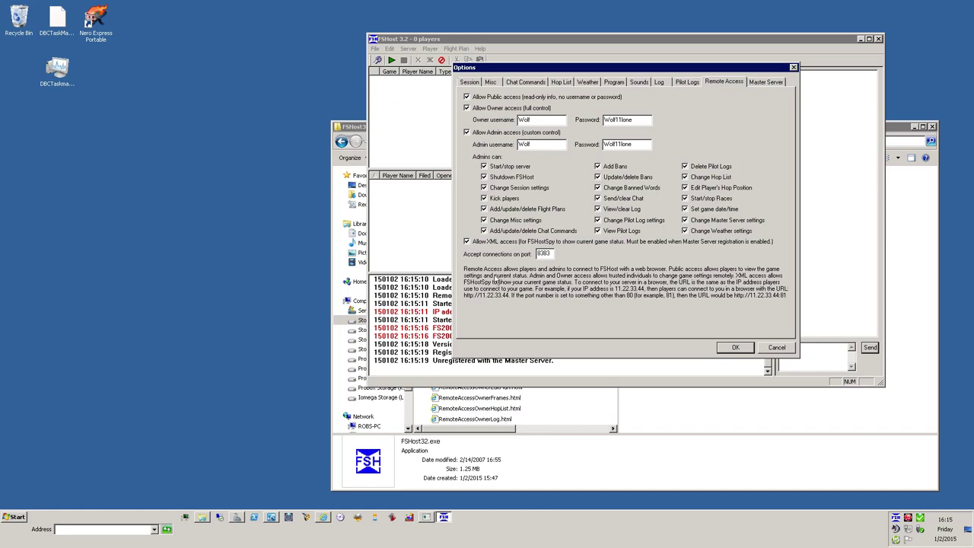
Check remote access port 8383 and the Master Server external IP, then save the options
{"action": "double_click", "coordinate": [543, 254]}
{"action": "left_click", "coordinate": [768, 83]}
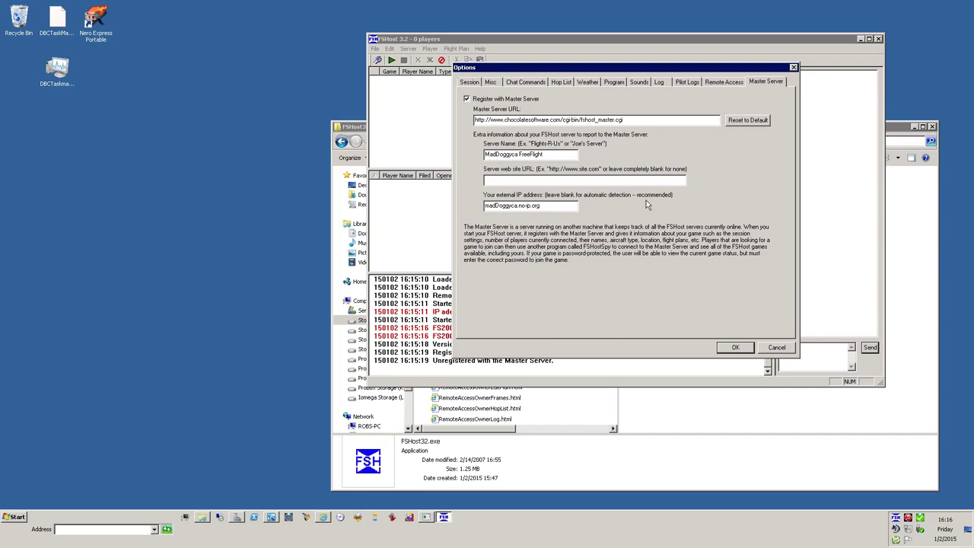
{"action": "left_click_drag", "start_coordinate": [566, 204], "coordinate": [471, 196]}
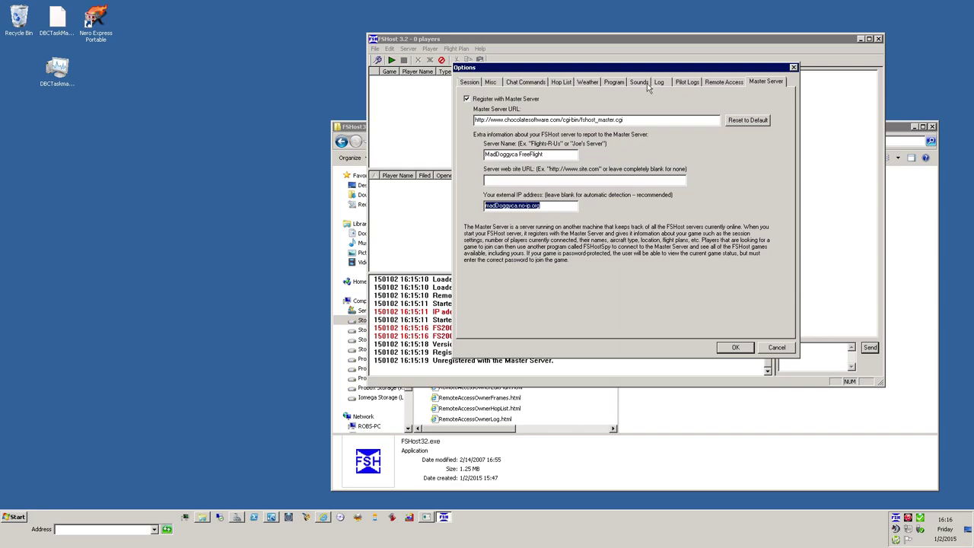
{"action": "left_click", "coordinate": [777, 349]}
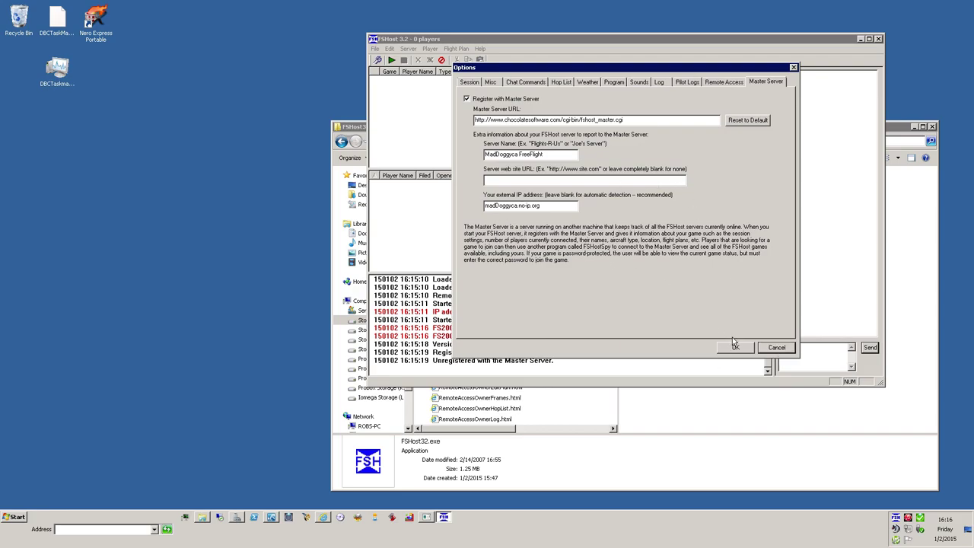
{"action": "left_click", "coordinate": [566, 207]}
{"action": "left_click_drag", "start_coordinate": [566, 207], "coordinate": [471, 200]}
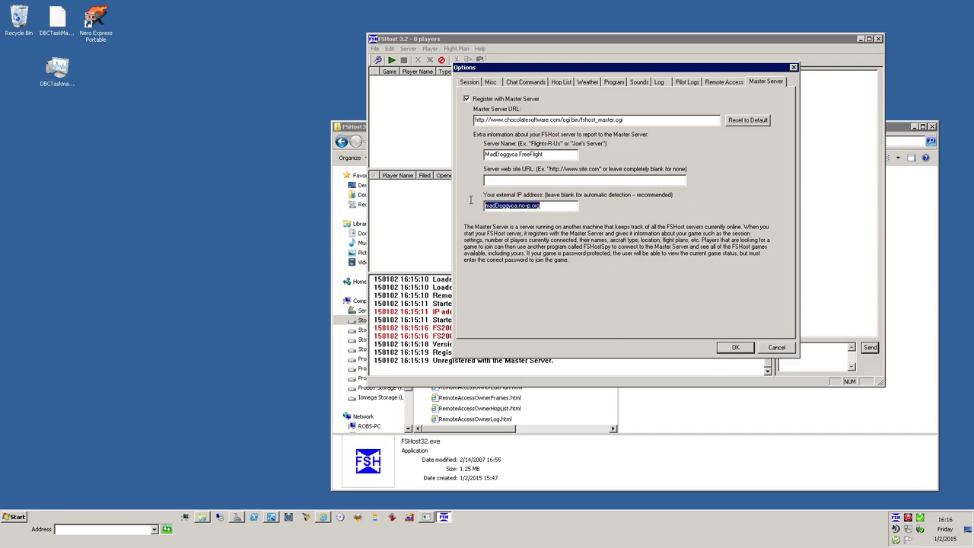
{"action": "left_click", "coordinate": [736, 348]}
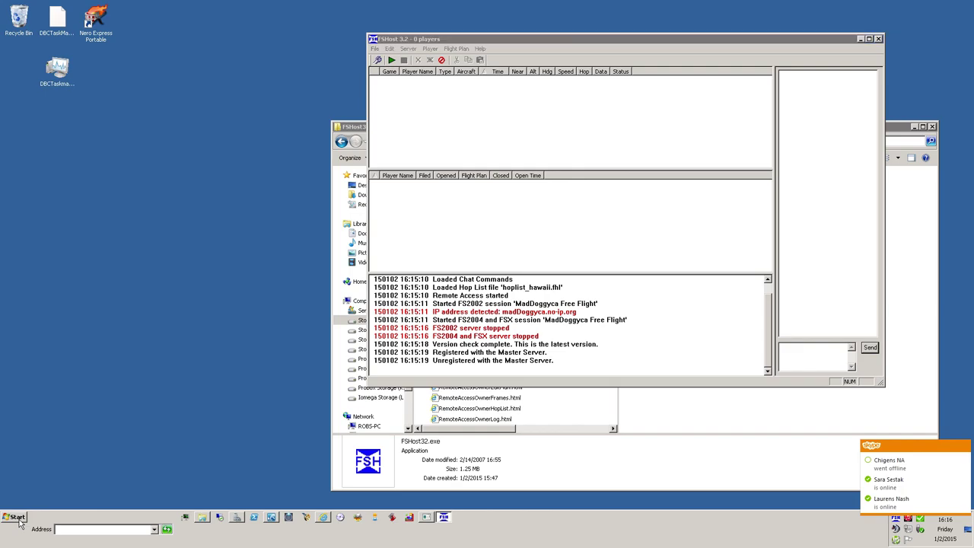
Launch Windows Firewall with Advanced Security via a Start search for 'fire' and move FSHost left
{"action": "left_click", "coordinate": [20, 517]}
{"action": "left_click", "coordinate": [50, 500]}
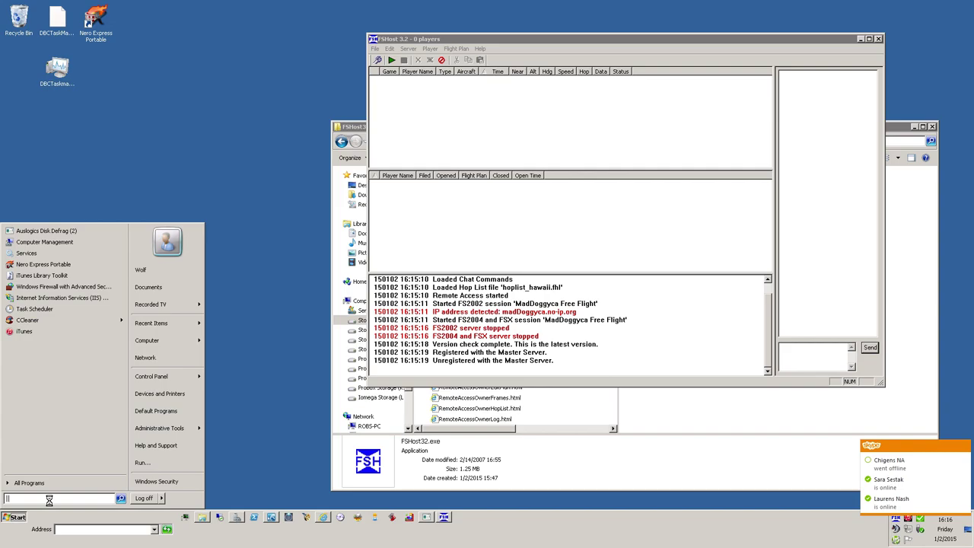
{"action": "type", "text": "fire"}
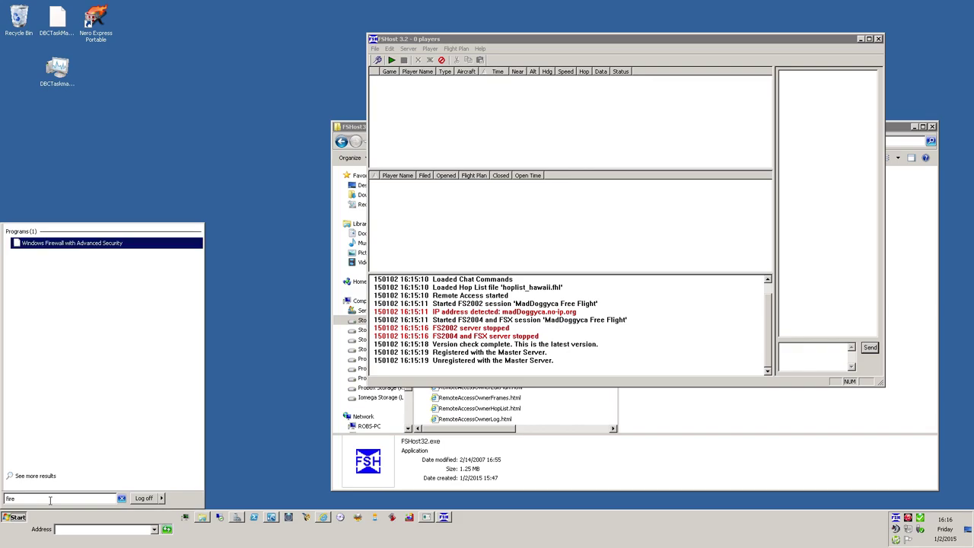
{"action": "left_click", "coordinate": [58, 247]}
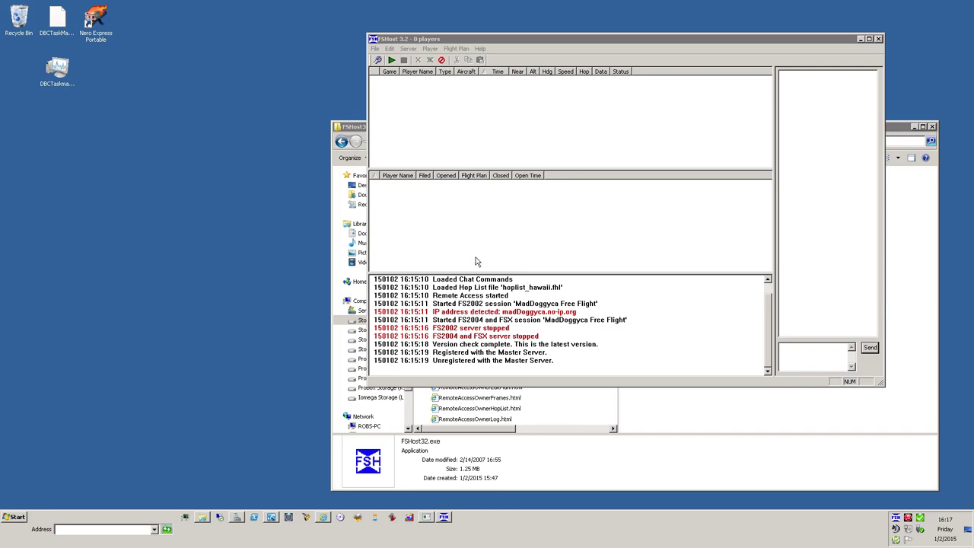
{"action": "left_click_drag", "start_coordinate": [563, 43], "coordinate": [414, 66]}
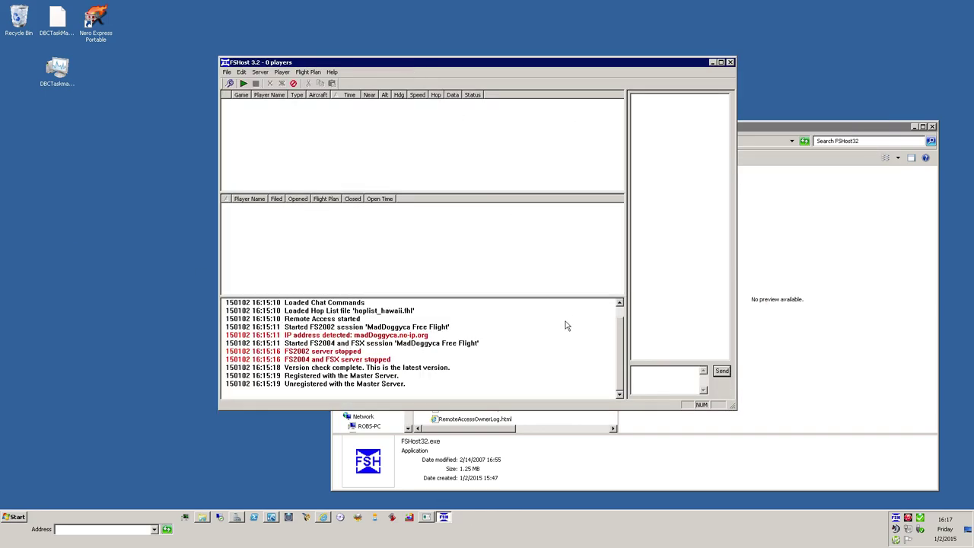
Close the FSHost32 folder, then show the maximized Inbound Rules list with FShost8383 selected
{"action": "left_click", "coordinate": [731, 418]}
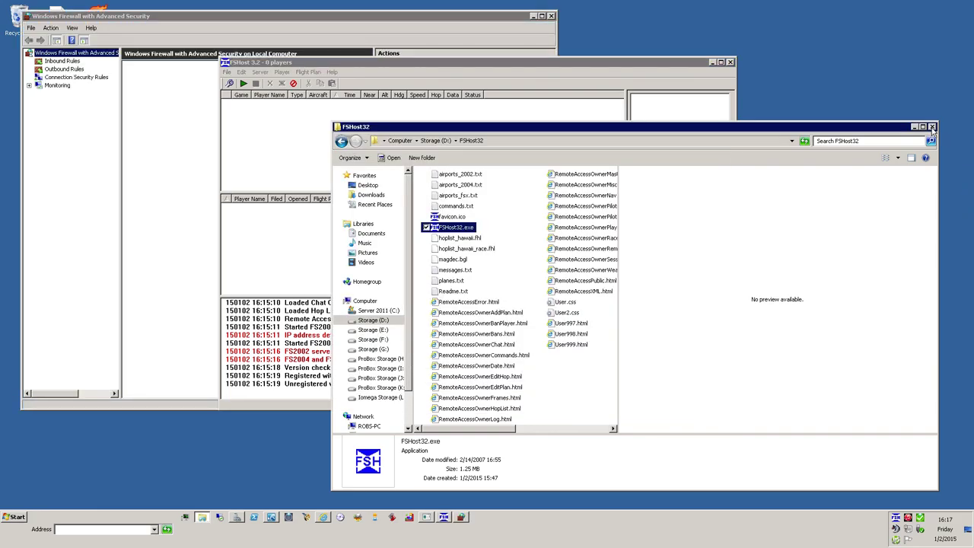
{"action": "left_click", "coordinate": [933, 127]}
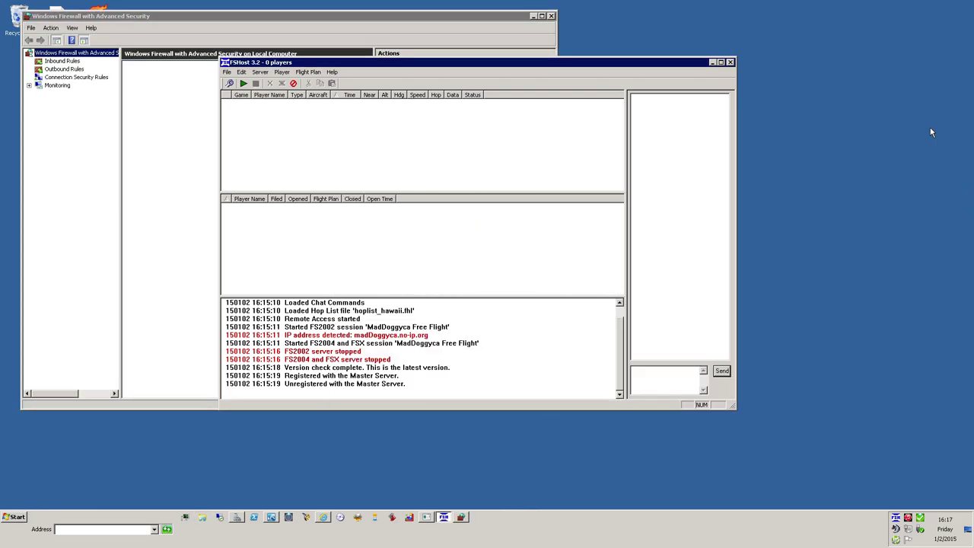
{"action": "left_click", "coordinate": [148, 23]}
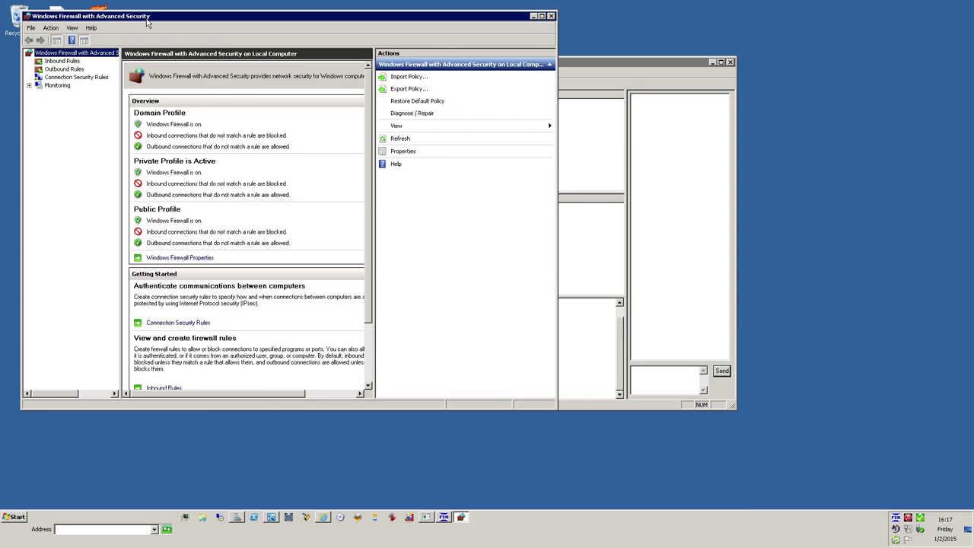
{"action": "left_click", "coordinate": [84, 63]}
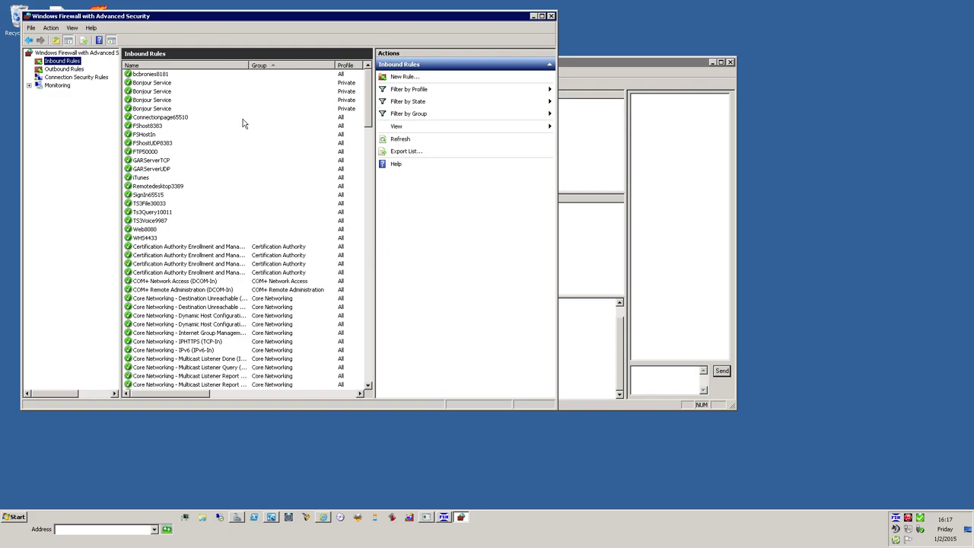
{"action": "left_click", "coordinate": [143, 128]}
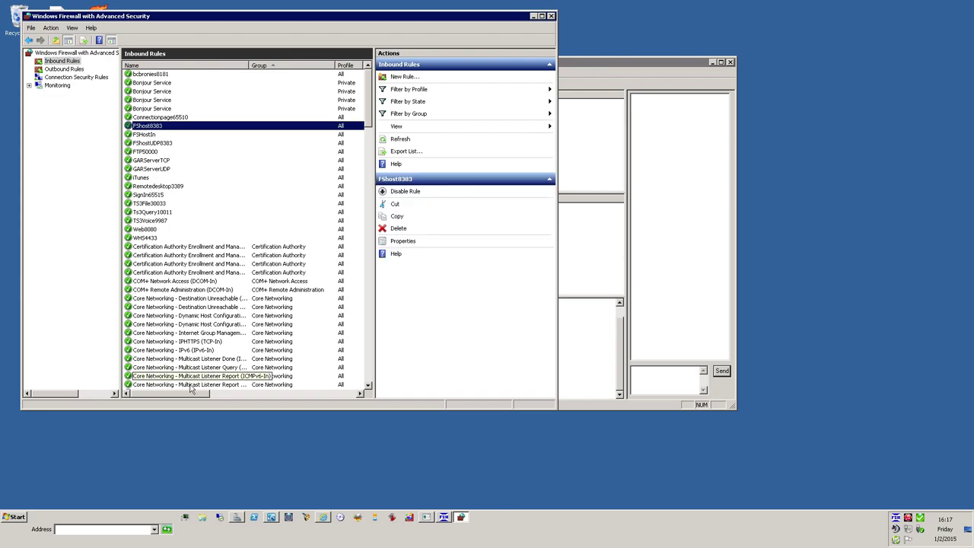
{"action": "left_click", "coordinate": [542, 16]}
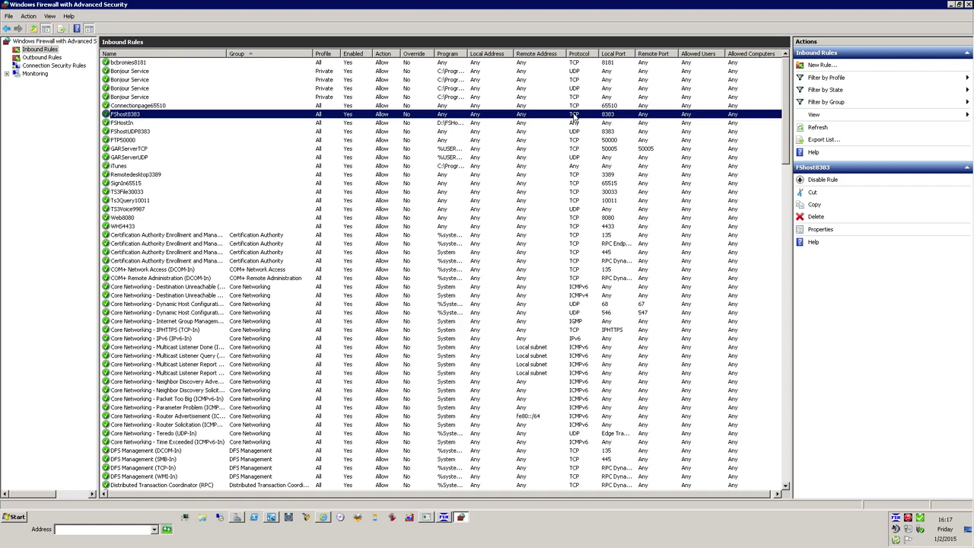
Review the FSHostIn and FShost8383 inbound rules with the Program column widened
{"action": "left_click", "coordinate": [150, 125]}
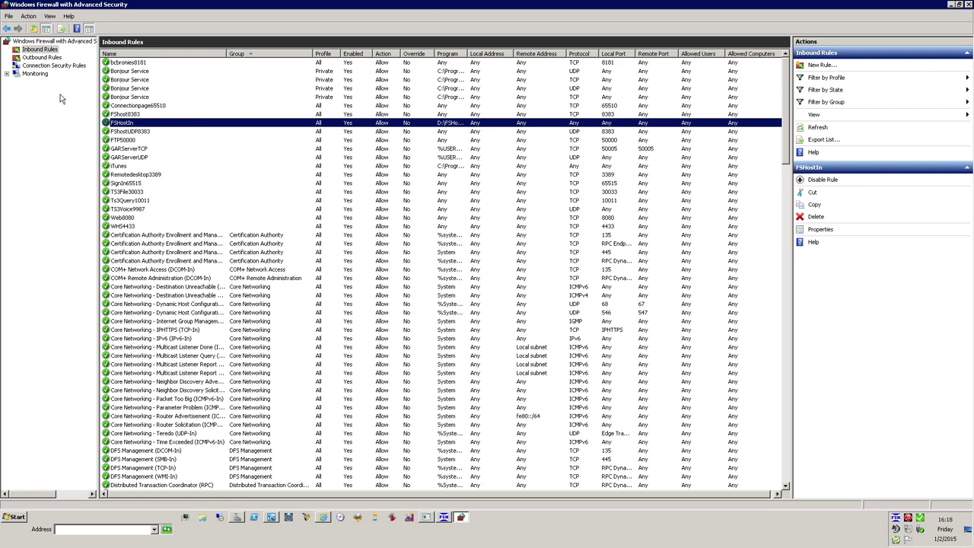
{"action": "left_click_drag", "start_coordinate": [468, 56], "coordinate": [540, 55]}
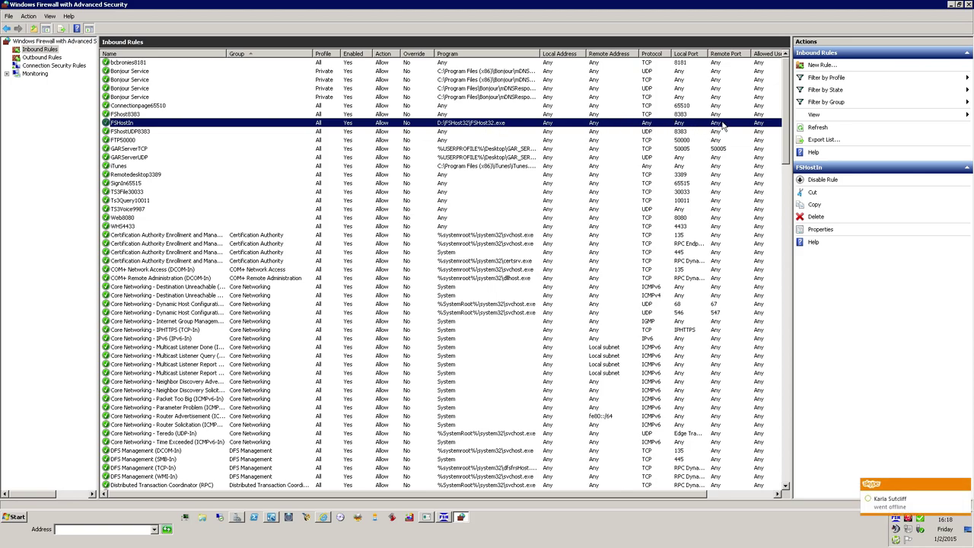
{"action": "left_click", "coordinate": [308, 116]}
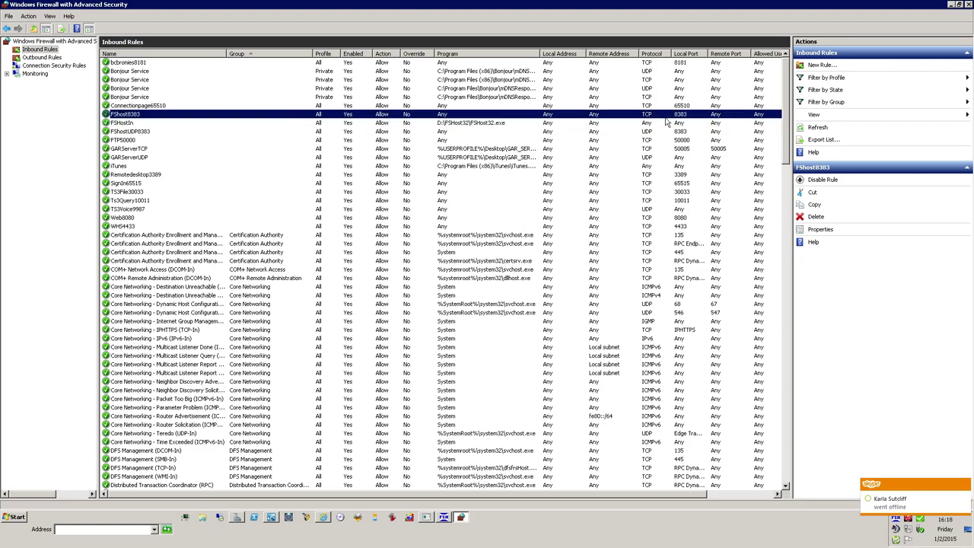
{"action": "left_click", "coordinate": [43, 58]}
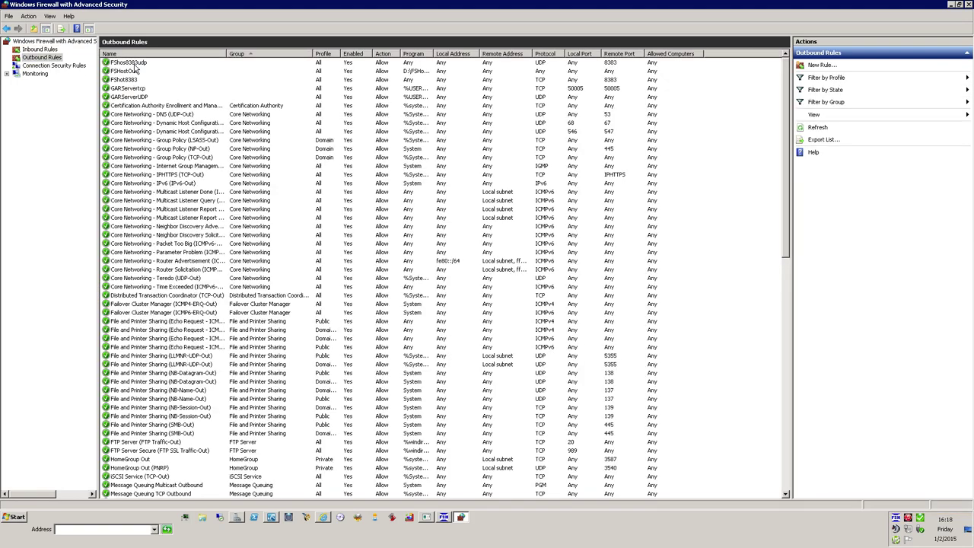
Review the FShost8383udp, FSHostOut and FShost8383 outbound rules with full program paths
{"action": "left_click", "coordinate": [135, 63]}
{"action": "left_click", "coordinate": [137, 72]}
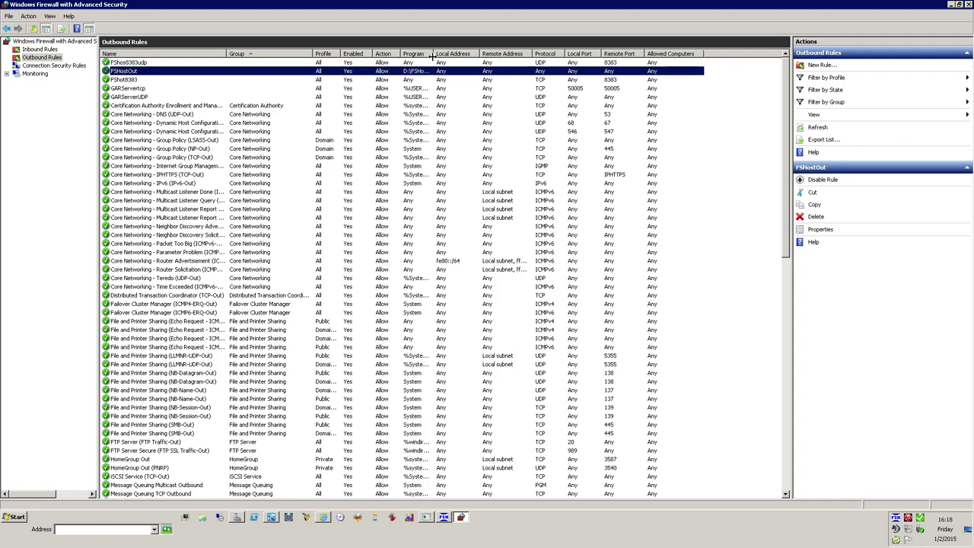
{"action": "left_click_drag", "start_coordinate": [431, 54], "coordinate": [509, 54]}
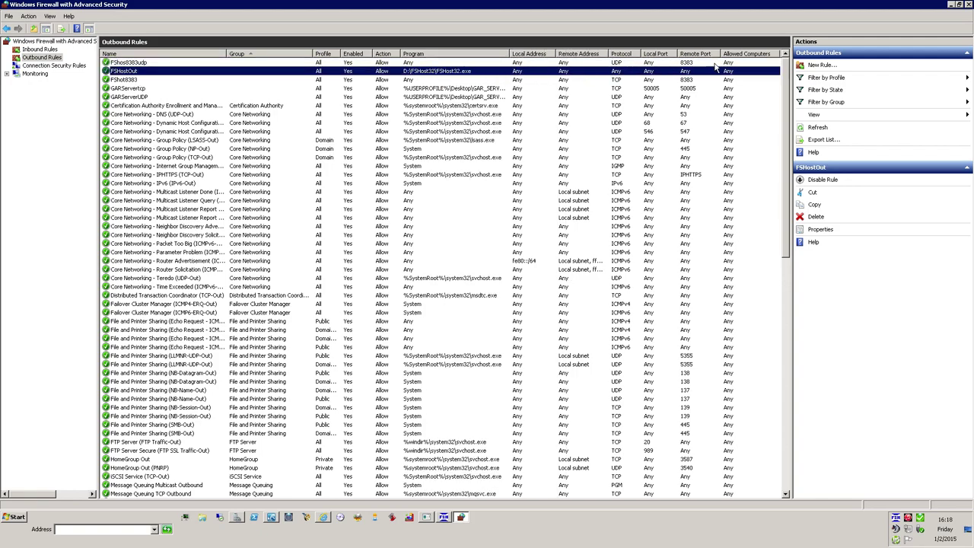
{"action": "left_click", "coordinate": [125, 80]}
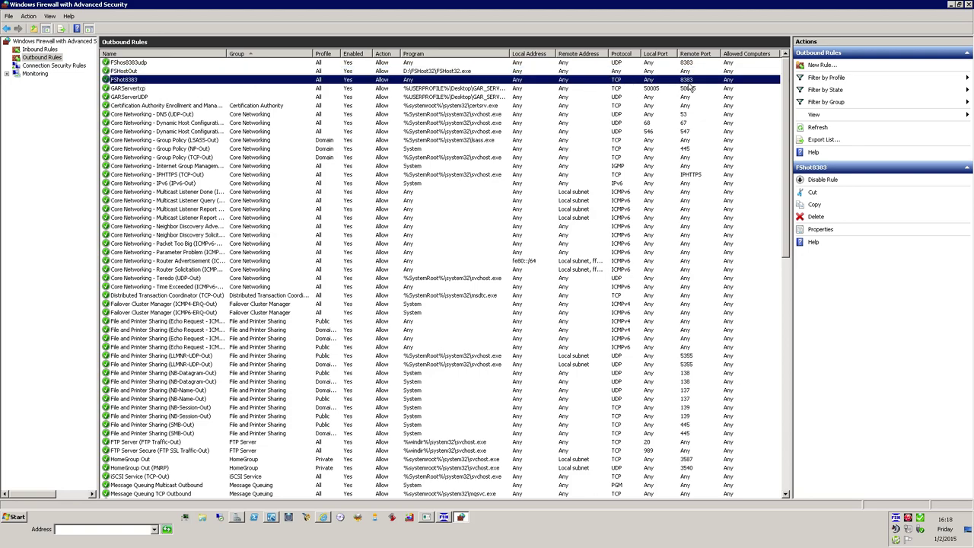
{"action": "left_click_drag", "start_coordinate": [887, 9], "coordinate": [816, 38]}
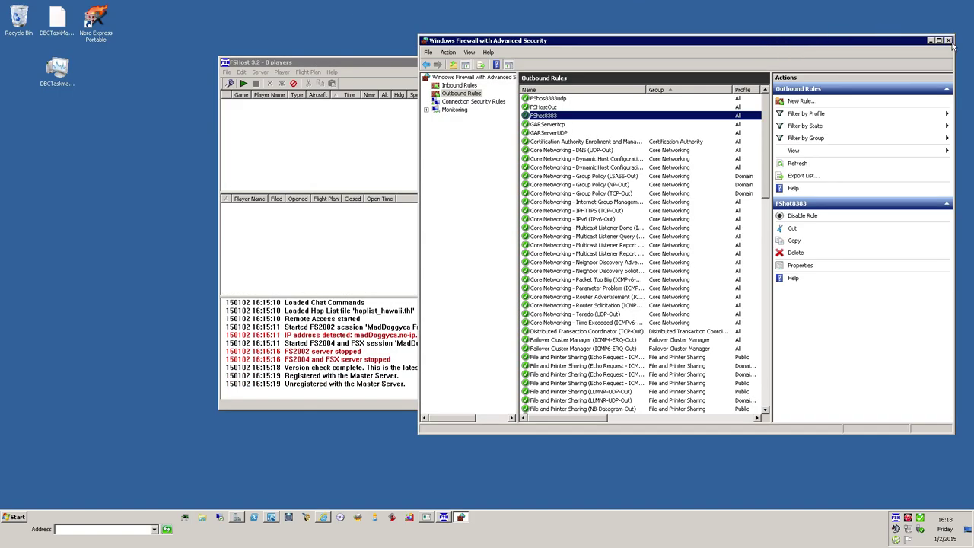
{"action": "left_click", "coordinate": [948, 40]}
{"action": "left_click", "coordinate": [588, 6]}
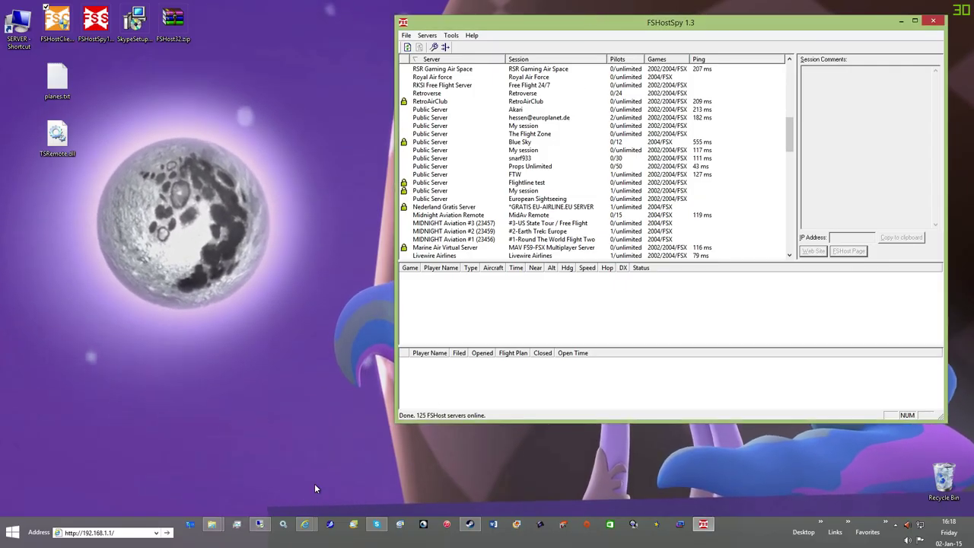
{"action": "left_click", "coordinate": [107, 532]}
{"action": "left_click", "coordinate": [114, 533]}
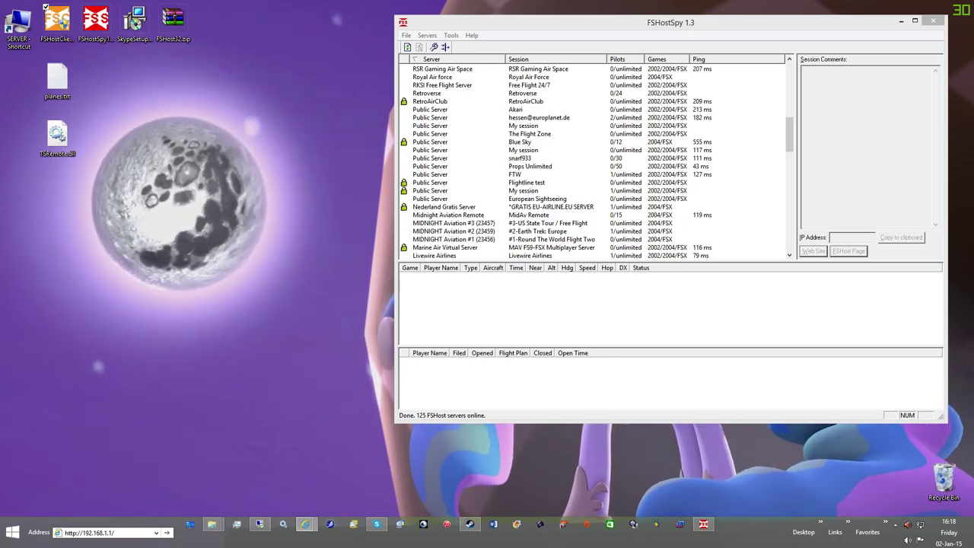
{"action": "key", "text": "Return"}
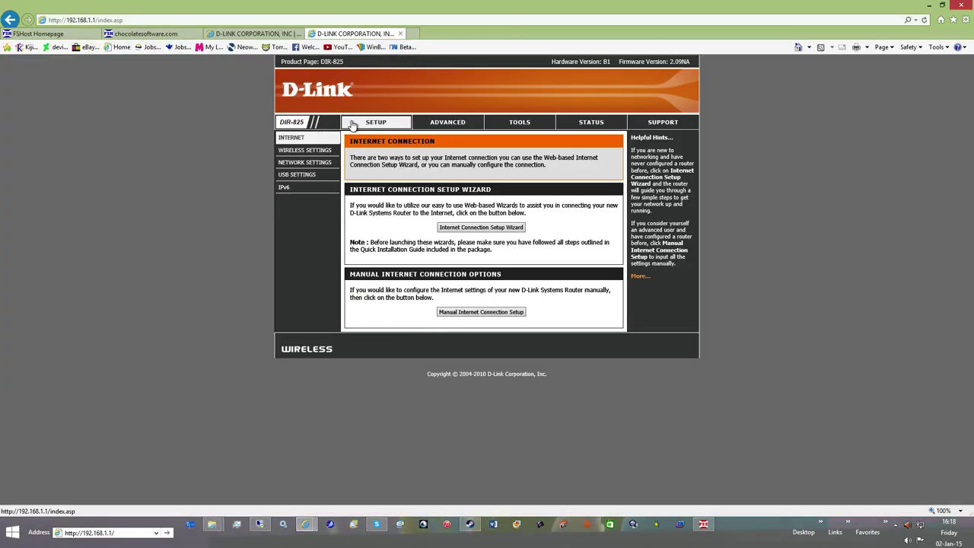
Review the router's Virtual Server port-forward list and close the extra D-Link tab
{"action": "left_click", "coordinate": [442, 122]}
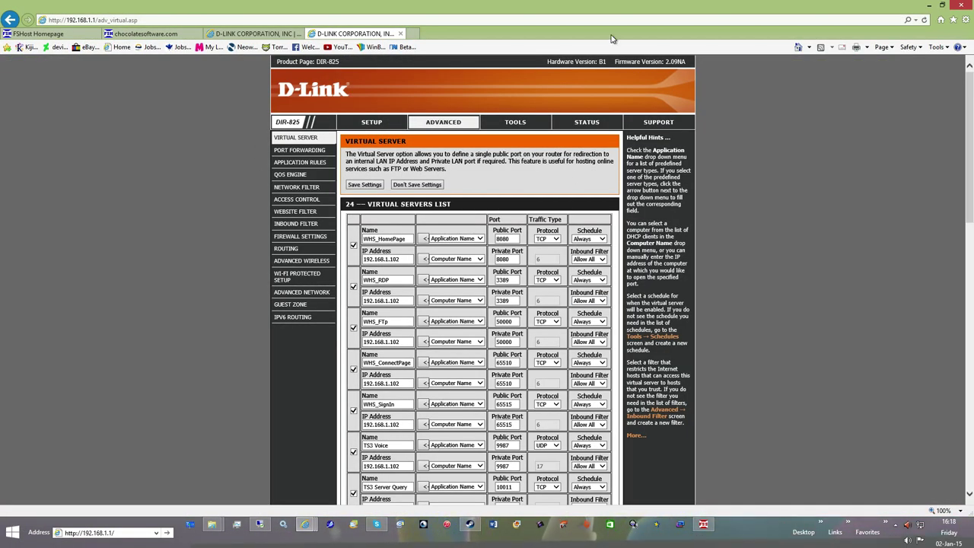
{"action": "scroll", "coordinate": [397, 218], "scroll_direction": "down", "scroll_amount": 8}
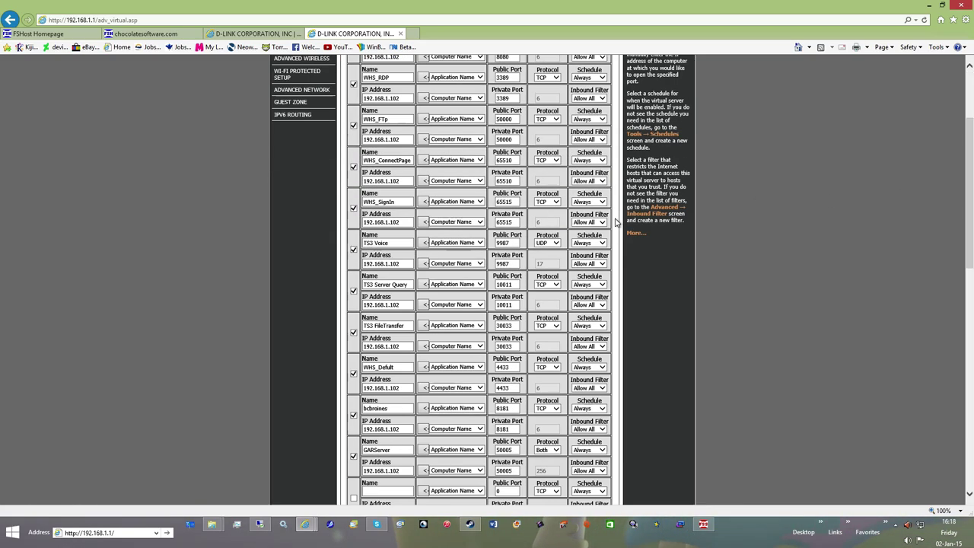
{"action": "scroll", "coordinate": [397, 217], "scroll_direction": "up", "scroll_amount": 3}
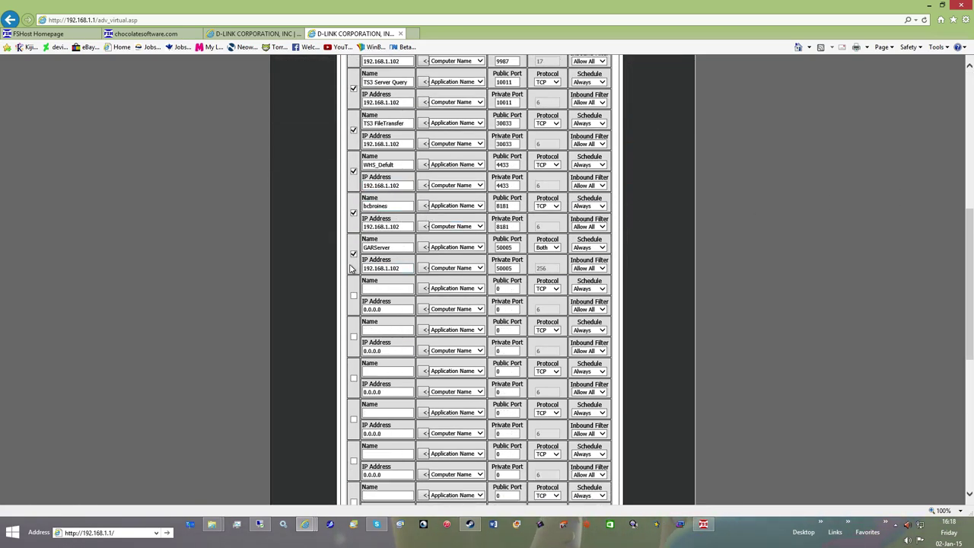
{"action": "scroll", "coordinate": [431, 225], "scroll_direction": "up", "scroll_amount": 10}
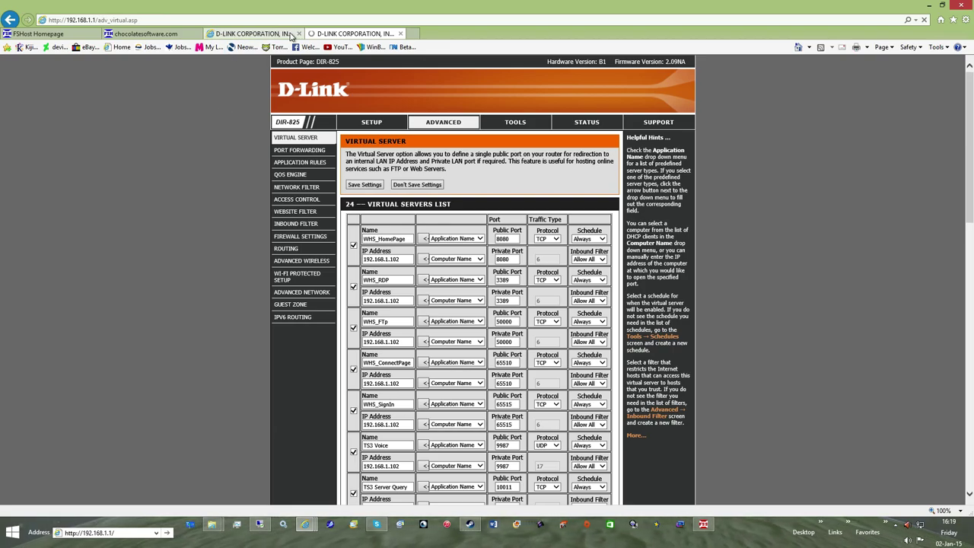
{"action": "left_click", "coordinate": [299, 34]}
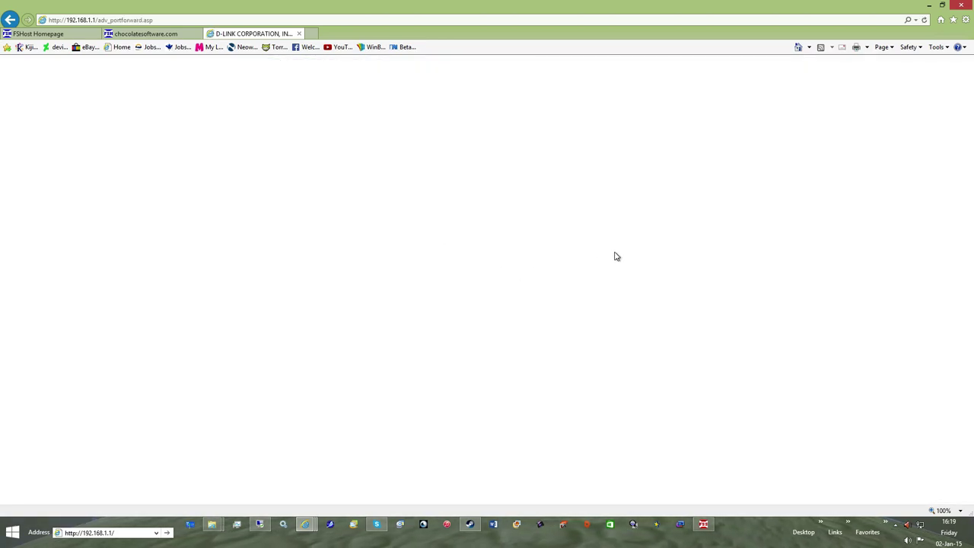
Confirm the FShost8383 rule forwards TCP port 8383 to 192.168.1.102
{"action": "scroll", "coordinate": [616, 256], "scroll_direction": "down", "scroll_amount": 15}
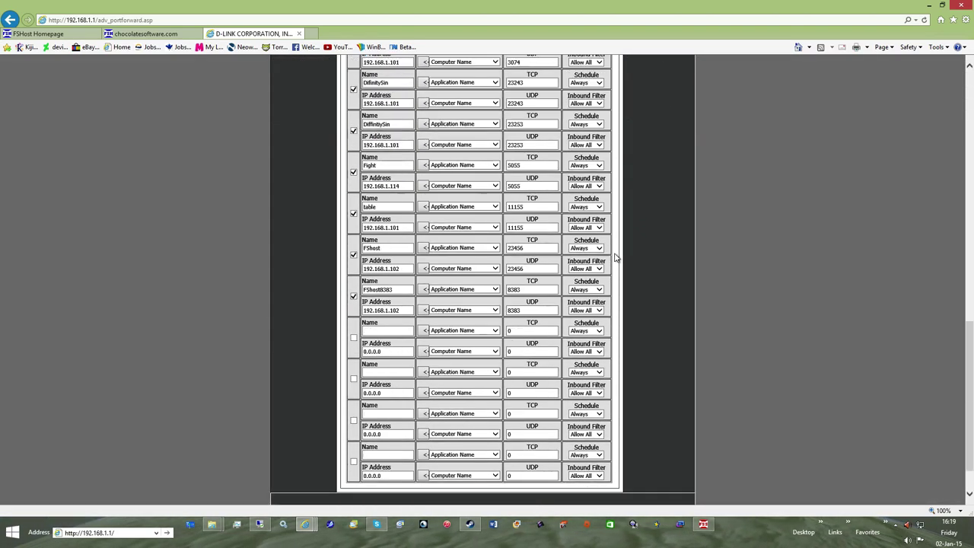
{"action": "scroll", "coordinate": [617, 256], "scroll_direction": "down", "scroll_amount": 2}
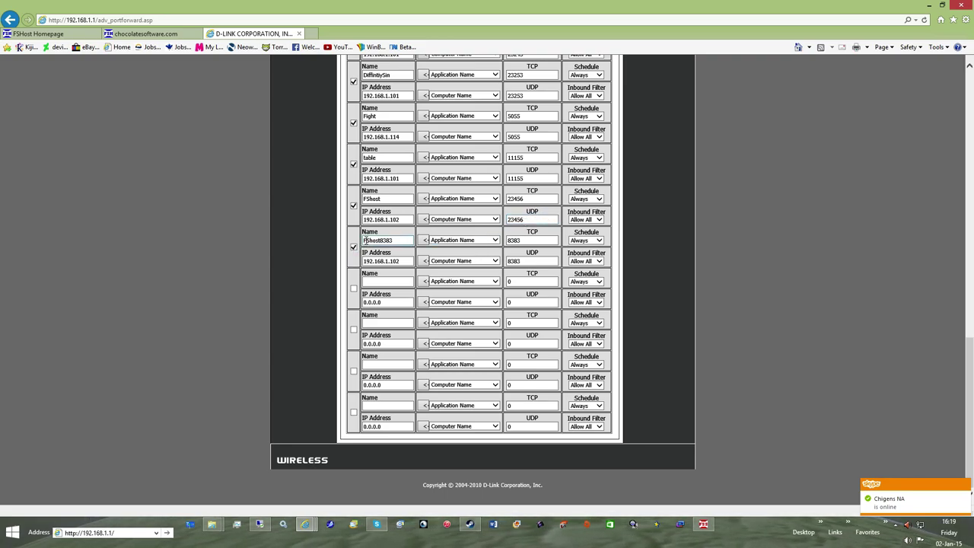
{"action": "left_click", "coordinate": [520, 239]}
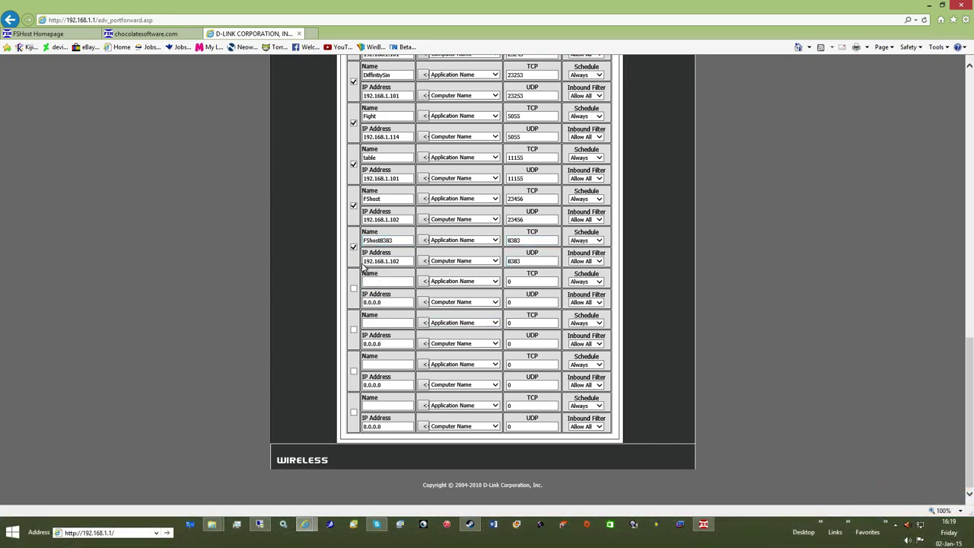
Close the router page and start FSHost's FS2002 and FS2004 sessions, checking Master Server registration
{"action": "left_click", "coordinate": [960, 6]}
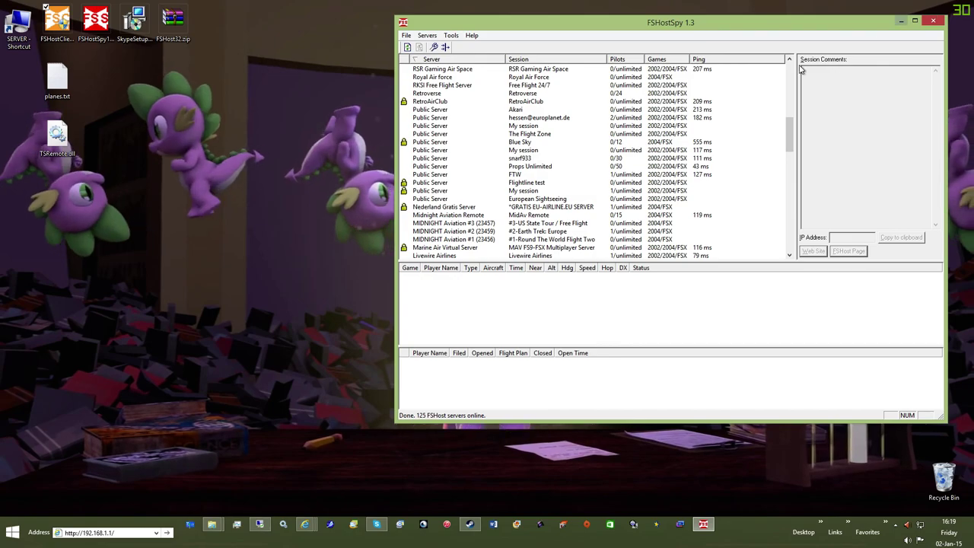
{"action": "left_click", "coordinate": [261, 523]}
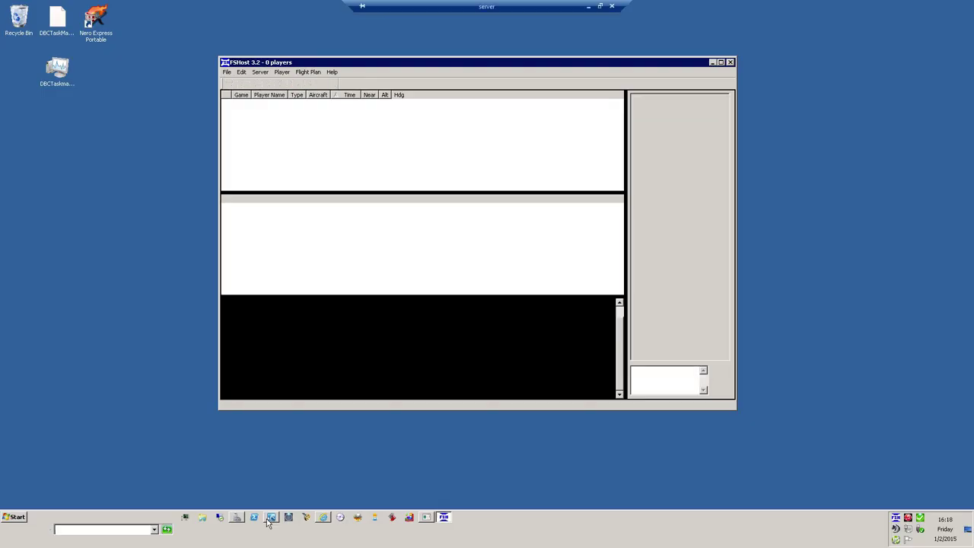
{"action": "left_click", "coordinate": [244, 81]}
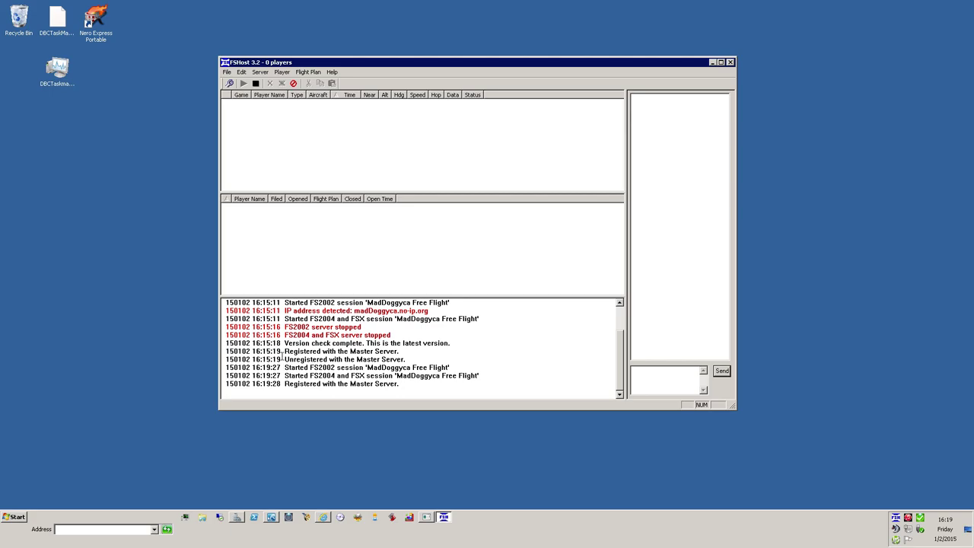
{"action": "left_click_drag", "start_coordinate": [285, 351], "coordinate": [397, 350]}
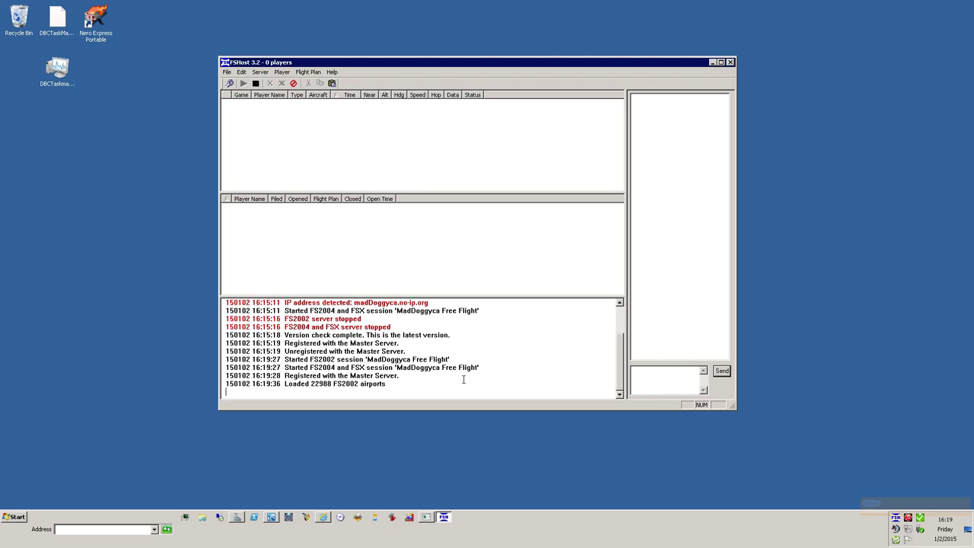
{"action": "mouse_move", "coordinate": [356, 3]}
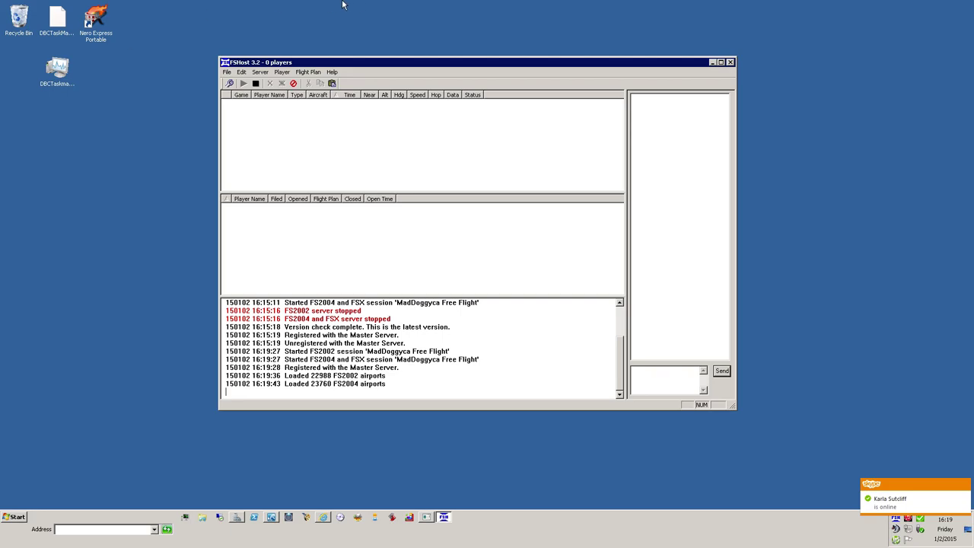
{"action": "mouse_move", "coordinate": [763, 5]}
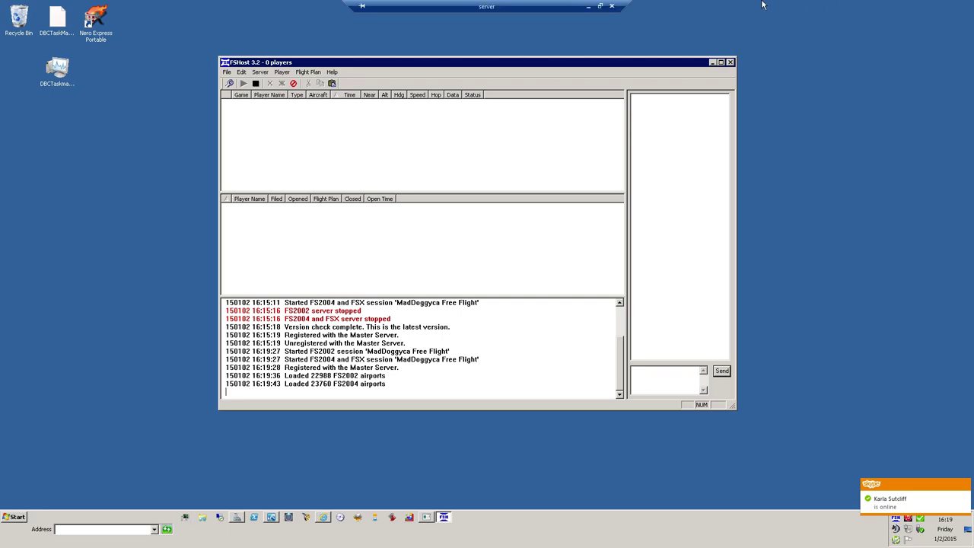
{"action": "left_click", "coordinate": [587, 6]}
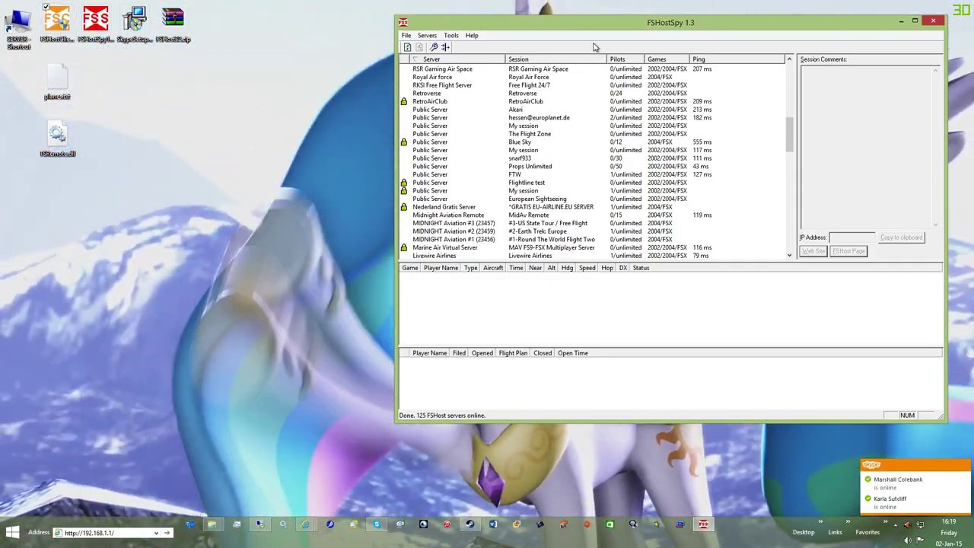
Refresh FSHostSpy's online server list and sort it by server name, descending
{"action": "left_click_drag", "start_coordinate": [579, 30], "coordinate": [437, 70]}
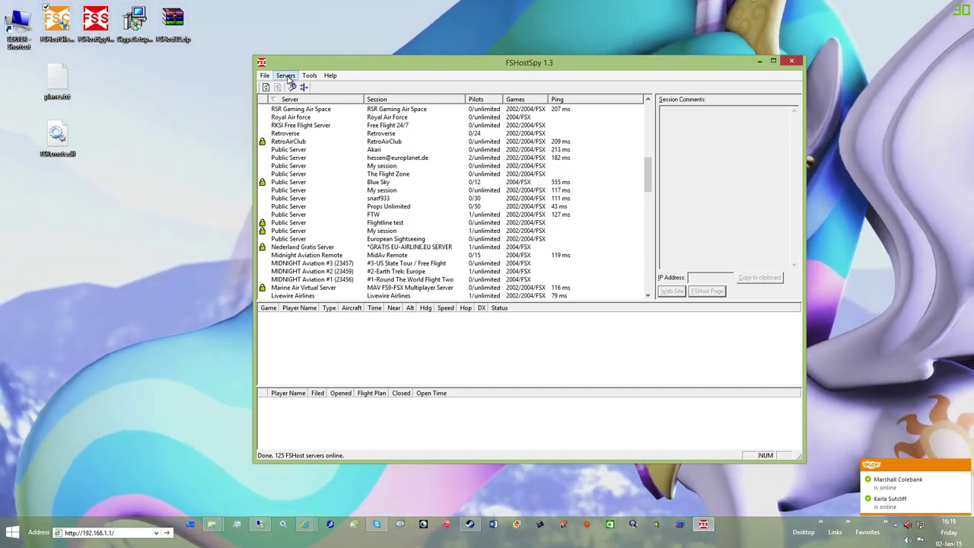
{"action": "scroll", "coordinate": [393, 156], "scroll_direction": "up", "scroll_amount": 10}
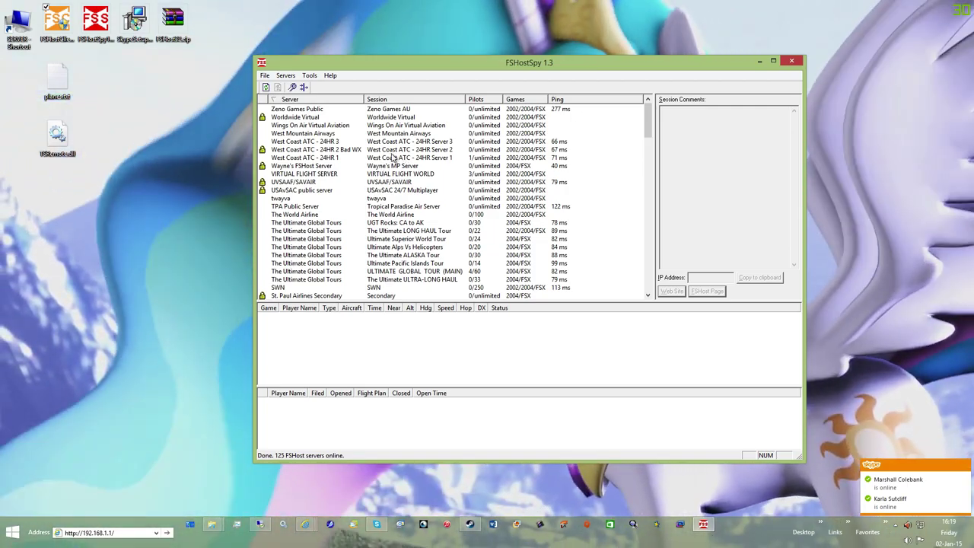
{"action": "left_click", "coordinate": [290, 99]}
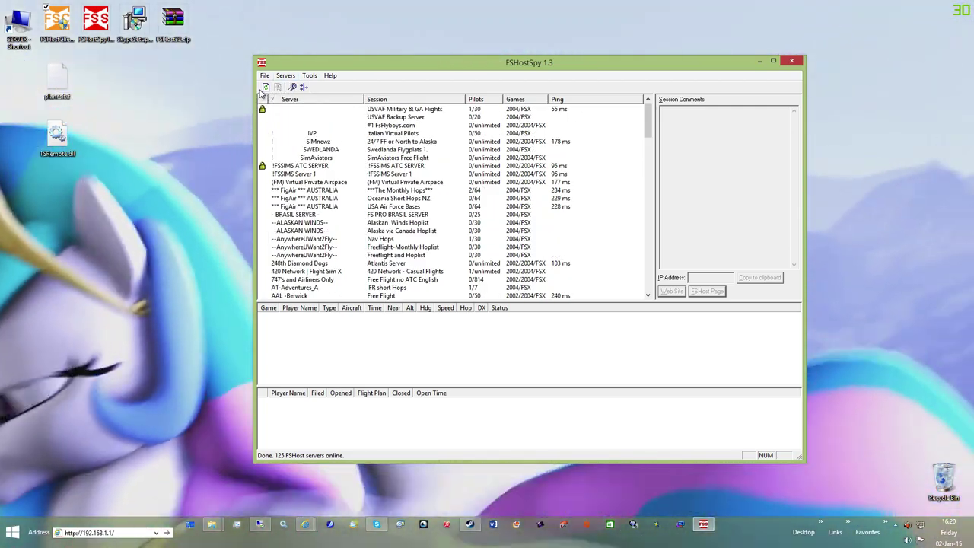
{"action": "left_click", "coordinate": [266, 88]}
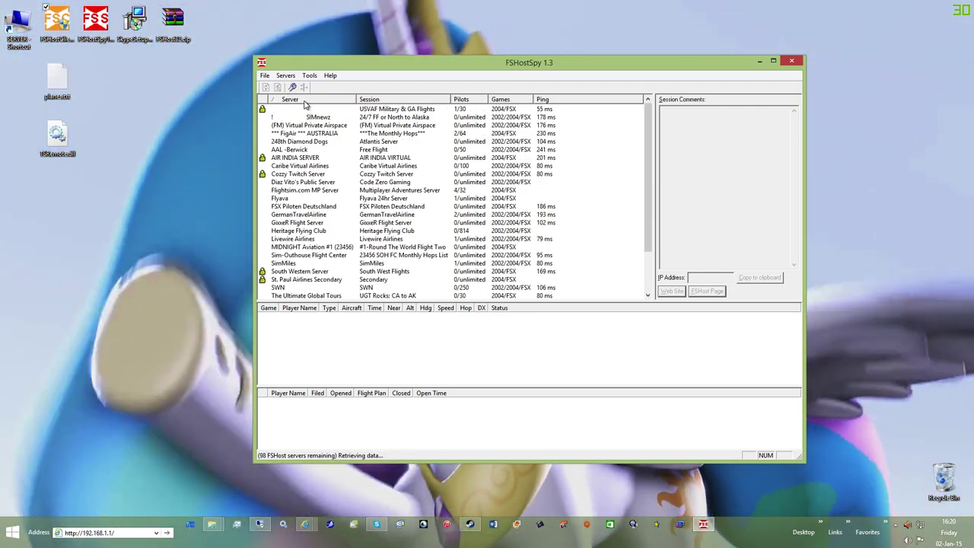
{"action": "left_click", "coordinate": [304, 99]}
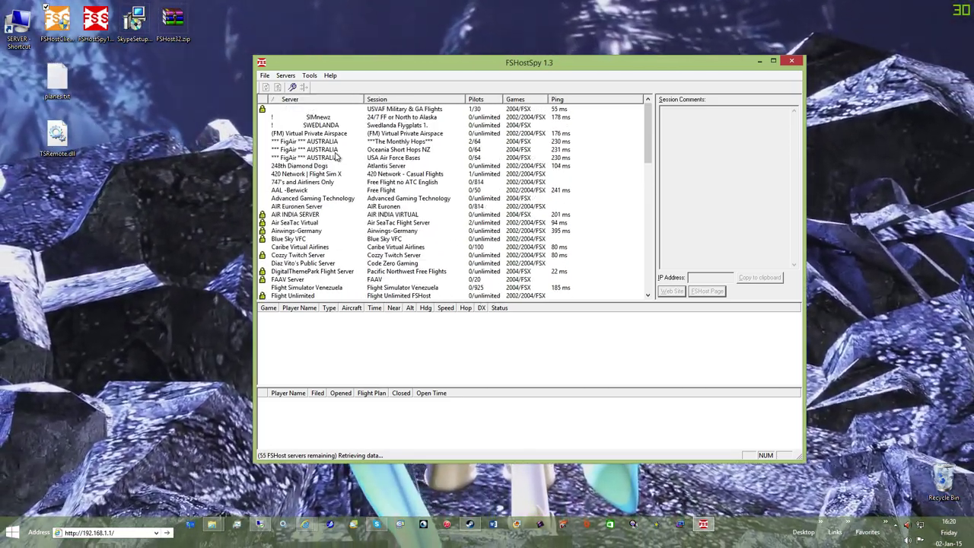
Browse the refreshed server list, then minimize FSHostSpy
{"action": "scroll", "coordinate": [335, 156], "scroll_direction": "down", "scroll_amount": 8}
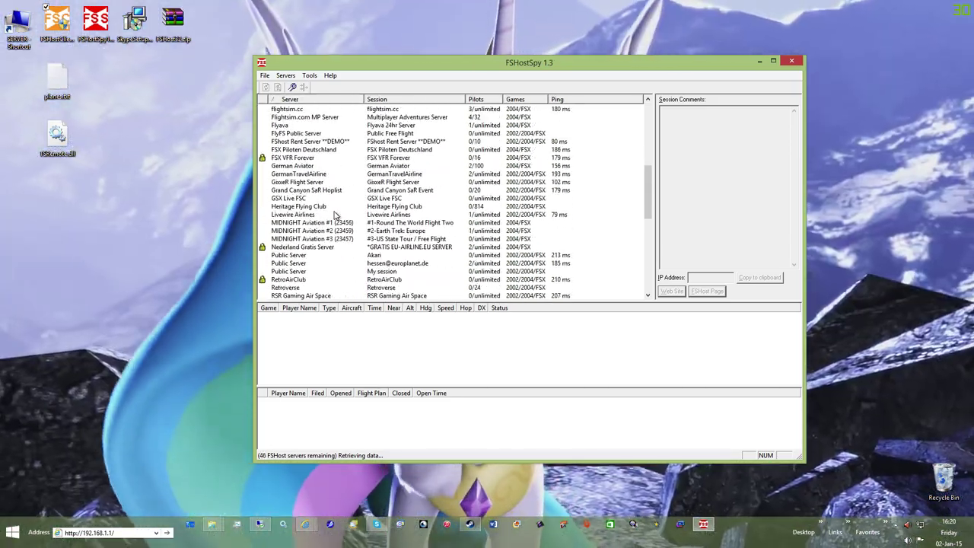
{"action": "scroll", "coordinate": [335, 216], "scroll_direction": "down", "scroll_amount": 4}
{"action": "scroll", "coordinate": [335, 214], "scroll_direction": "up", "scroll_amount": 3}
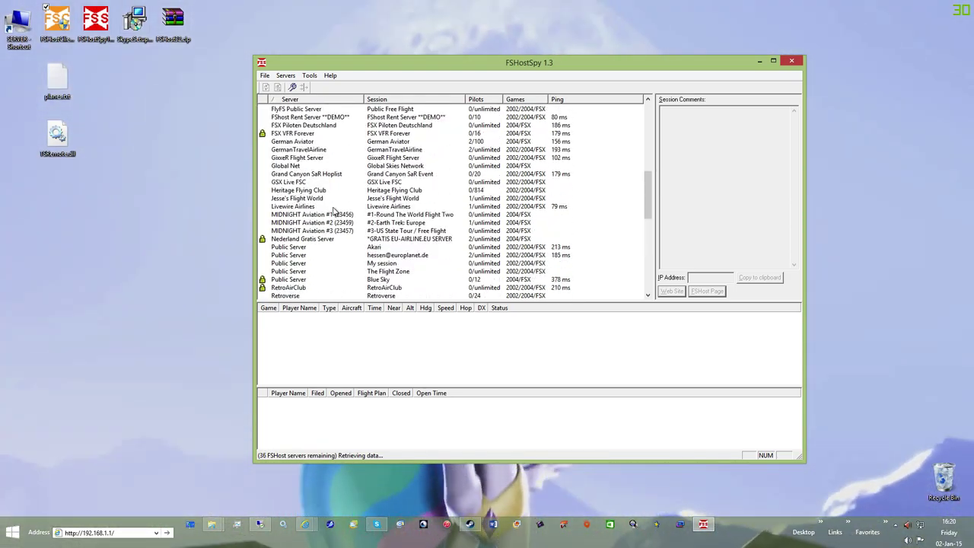
{"action": "scroll", "coordinate": [333, 213], "scroll_direction": "down", "scroll_amount": 2}
{"action": "scroll", "coordinate": [332, 183], "scroll_direction": "up", "scroll_amount": 2}
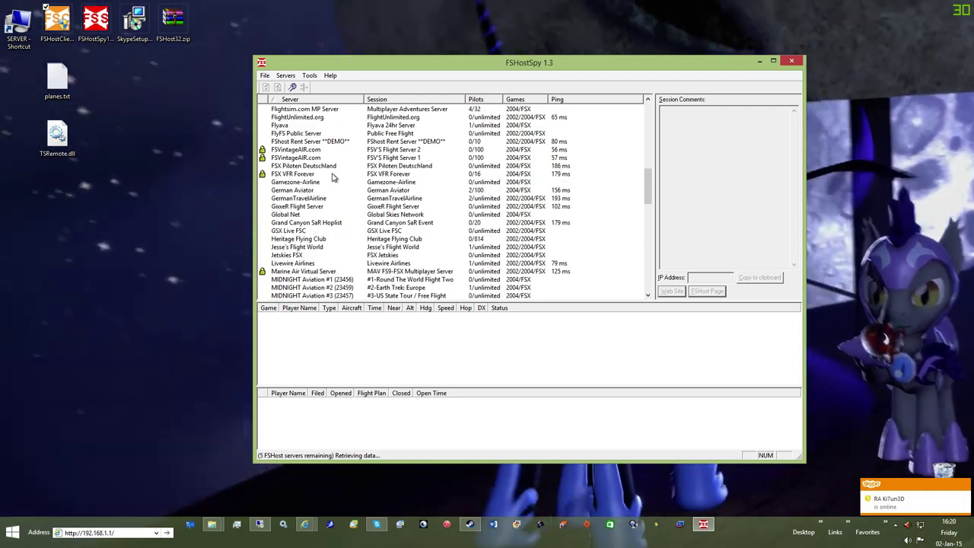
{"action": "scroll", "coordinate": [333, 177], "scroll_direction": "down", "scroll_amount": 4}
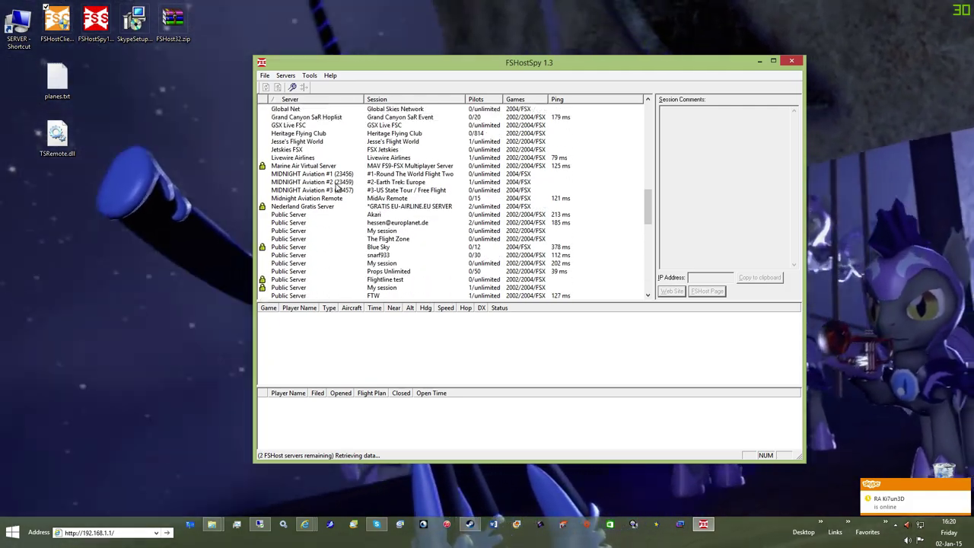
{"action": "scroll", "coordinate": [337, 188], "scroll_direction": "up", "scroll_amount": 3}
{"action": "scroll", "coordinate": [337, 188], "scroll_direction": "down", "scroll_amount": 2}
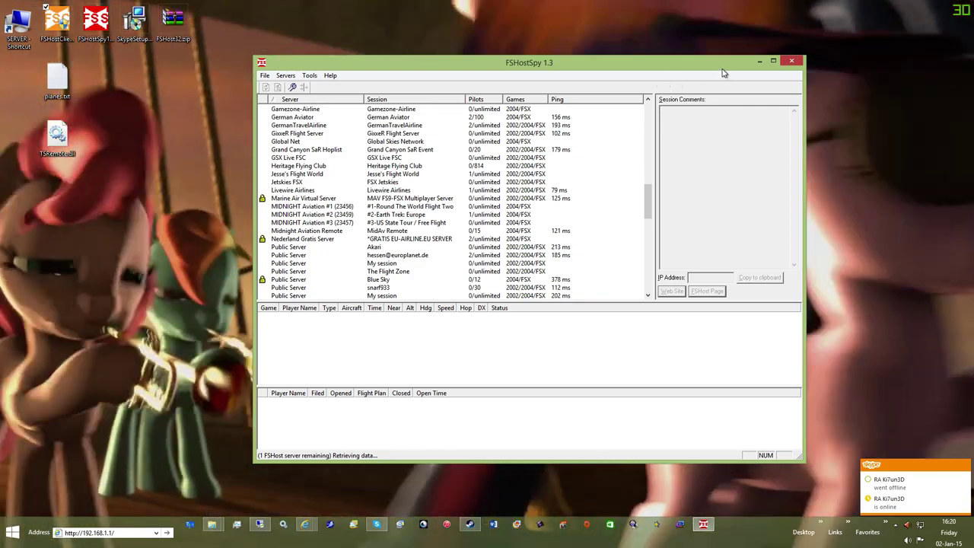
{"action": "left_click", "coordinate": [758, 60]}
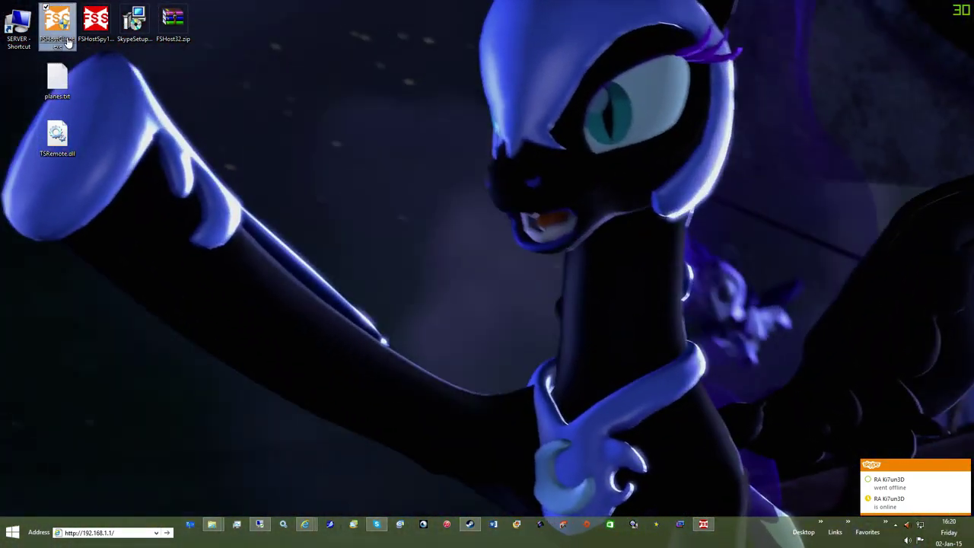
Launch FSHostClient and join the Free Flight session found at addoggyca.no-ip.org
{"action": "double_click", "coordinate": [67, 42]}
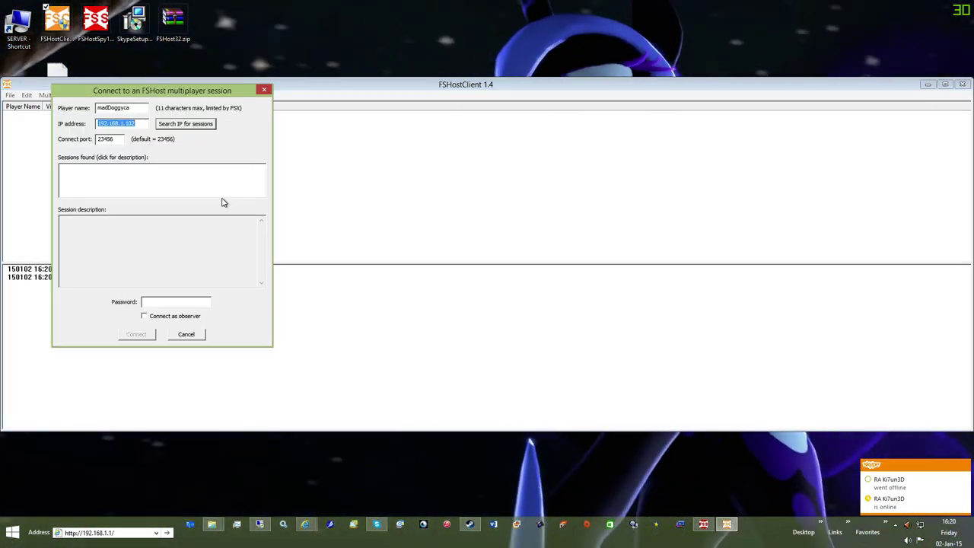
{"action": "left_click_drag", "start_coordinate": [219, 93], "coordinate": [369, 129]}
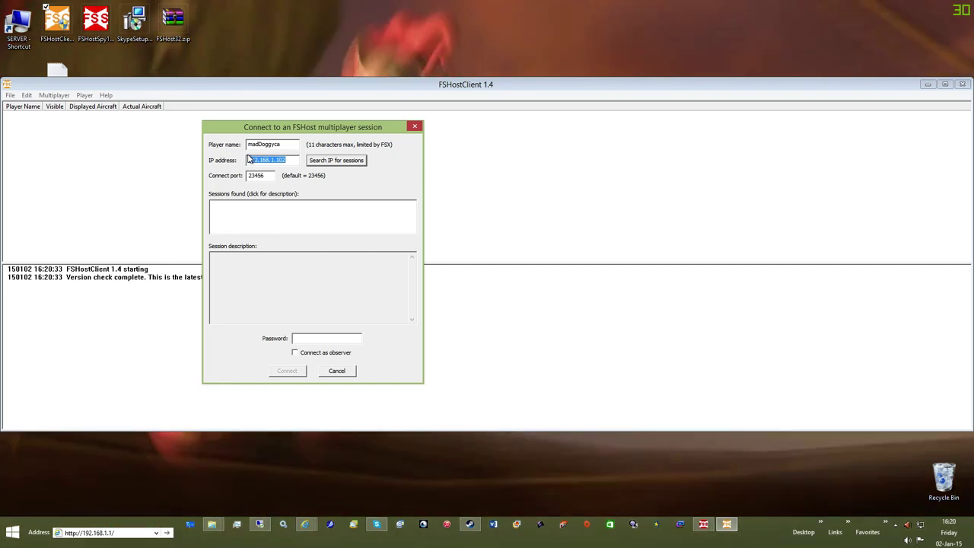
{"action": "type", "text": "addoggyca.no"}
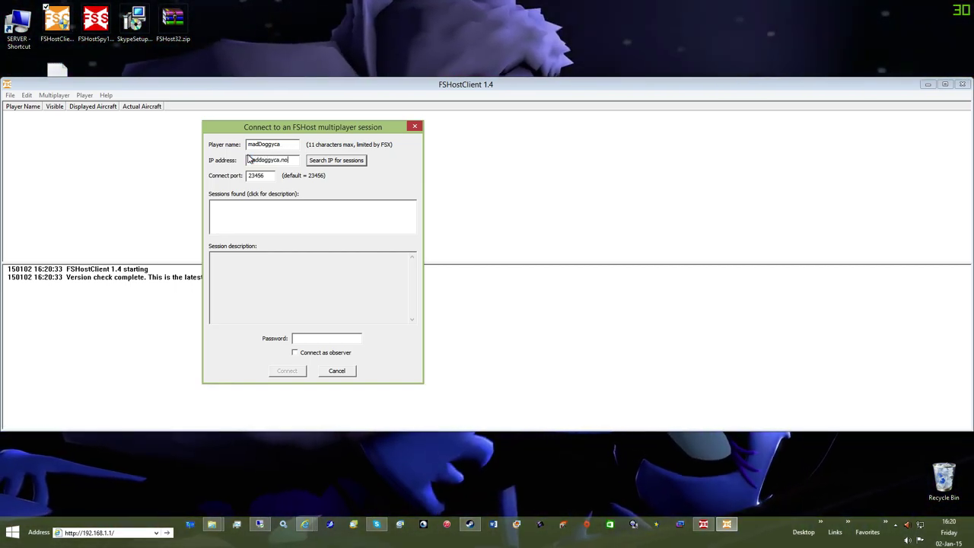
{"action": "type", "text": "-ip.org"}
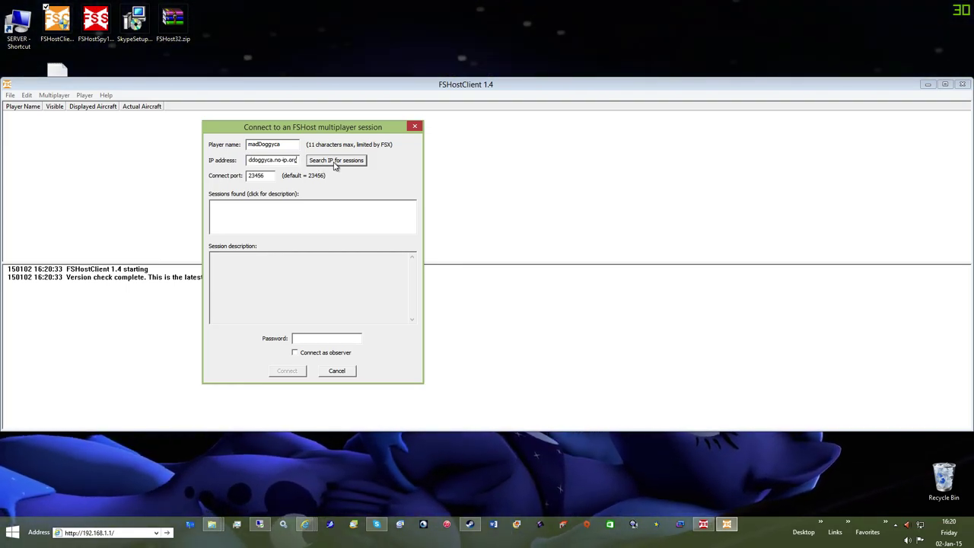
{"action": "left_click", "coordinate": [336, 163]}
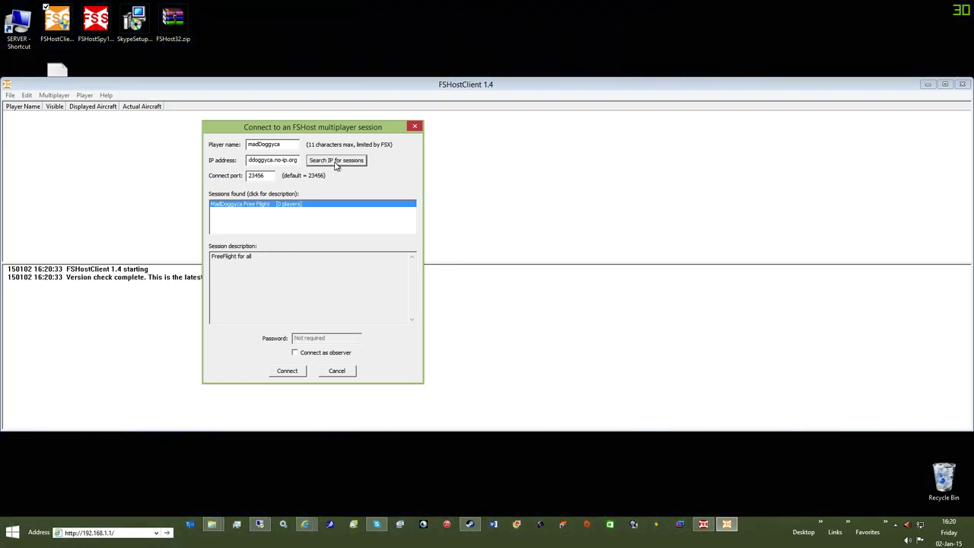
{"action": "left_click", "coordinate": [287, 371]}
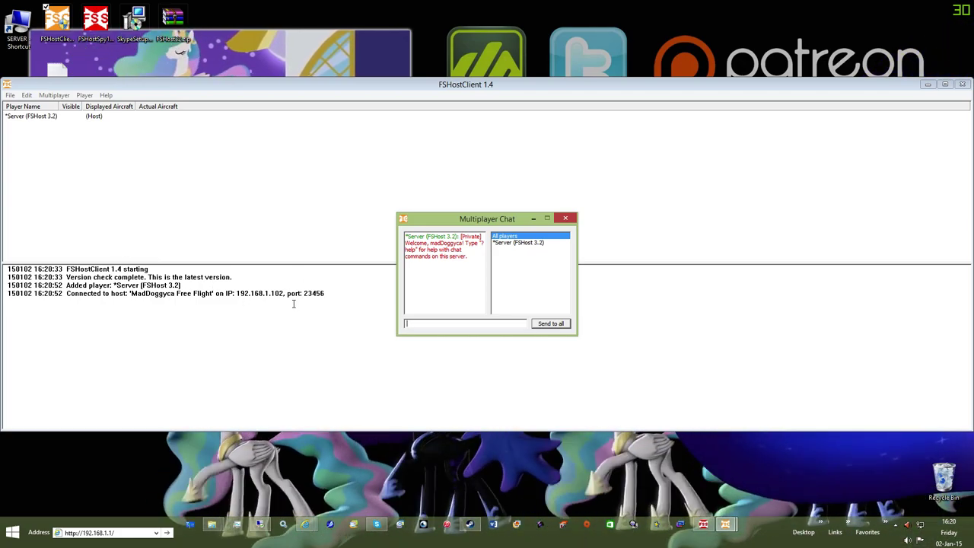
{"action": "left_click", "coordinate": [313, 300]}
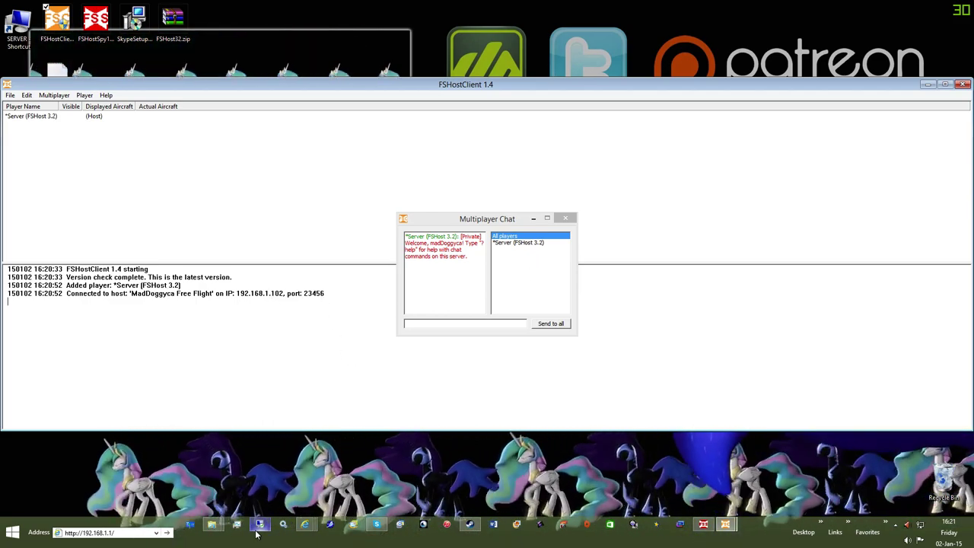
Check the FSHost server over Remote Desktop, then return to the local desktop
{"action": "mouse_move", "coordinate": [257, 535]}
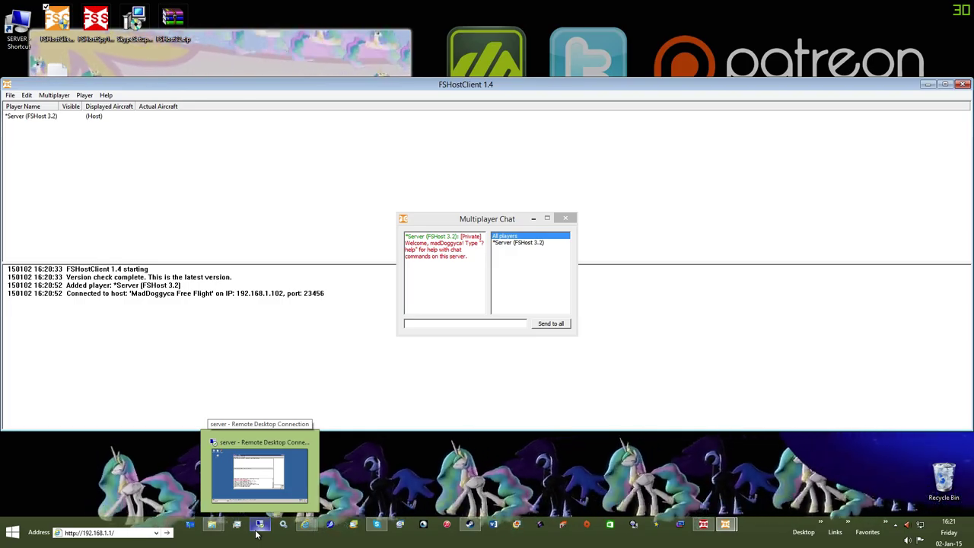
{"action": "left_click", "coordinate": [305, 463]}
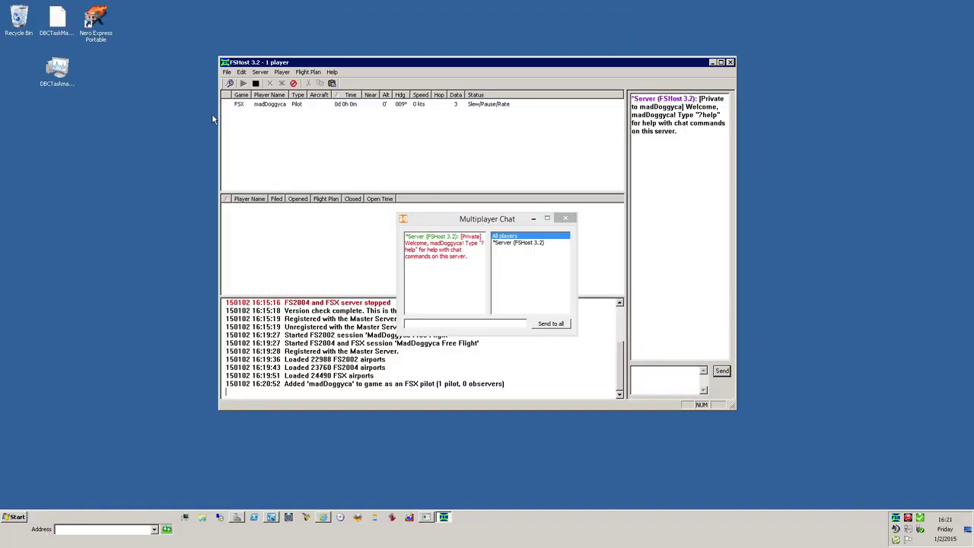
{"action": "mouse_move", "coordinate": [526, 5]}
{"action": "left_click", "coordinate": [590, 6]}
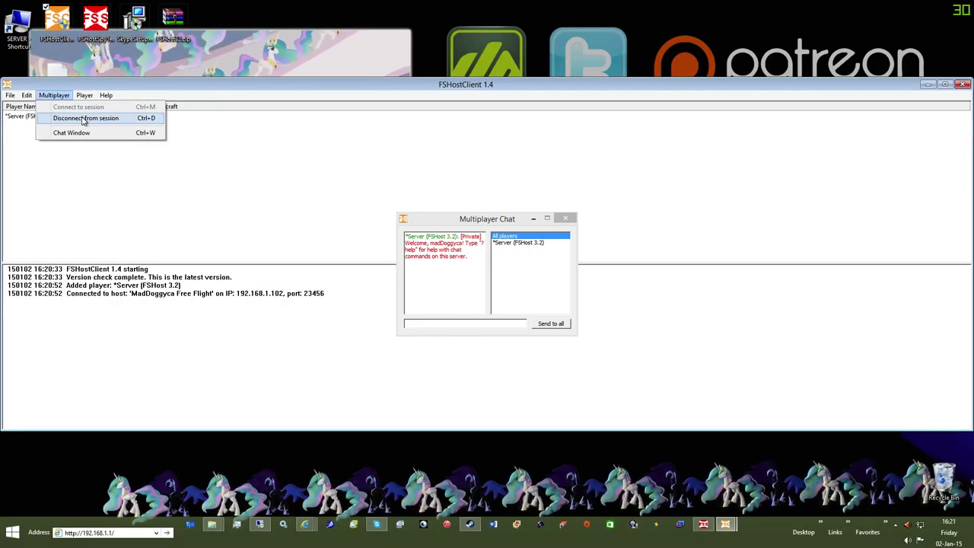
Disconnect from the session and rejoin Free Flight using the server's public IP address
{"action": "left_click", "coordinate": [92, 119]}
{"action": "left_click", "coordinate": [104, 139]}
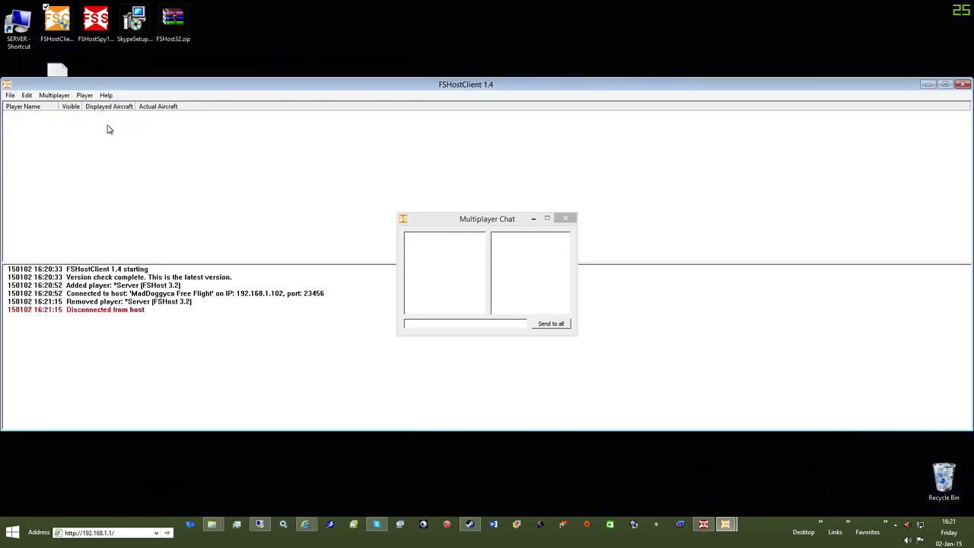
{"action": "left_click", "coordinate": [84, 95]}
{"action": "left_click", "coordinate": [61, 107]}
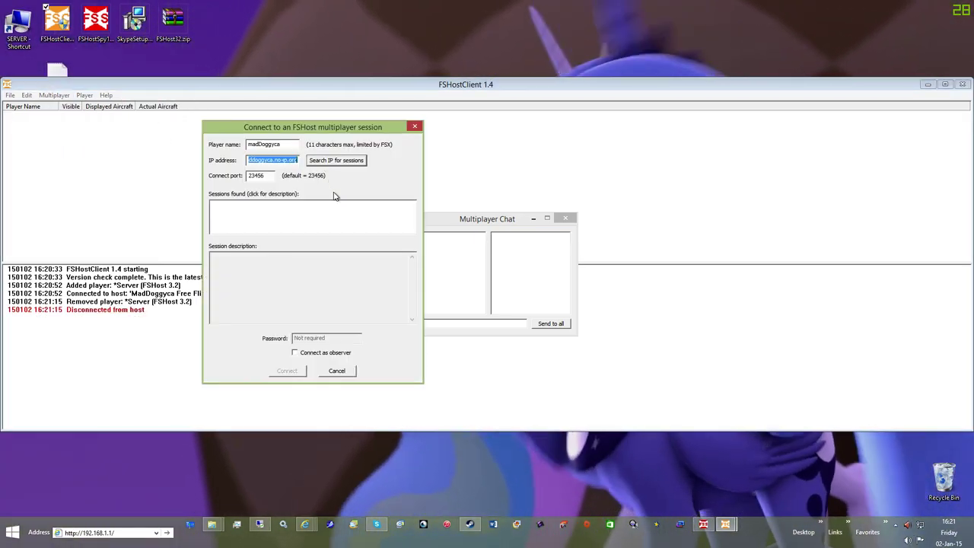
{"action": "type", "text": "154.20.76.128"}
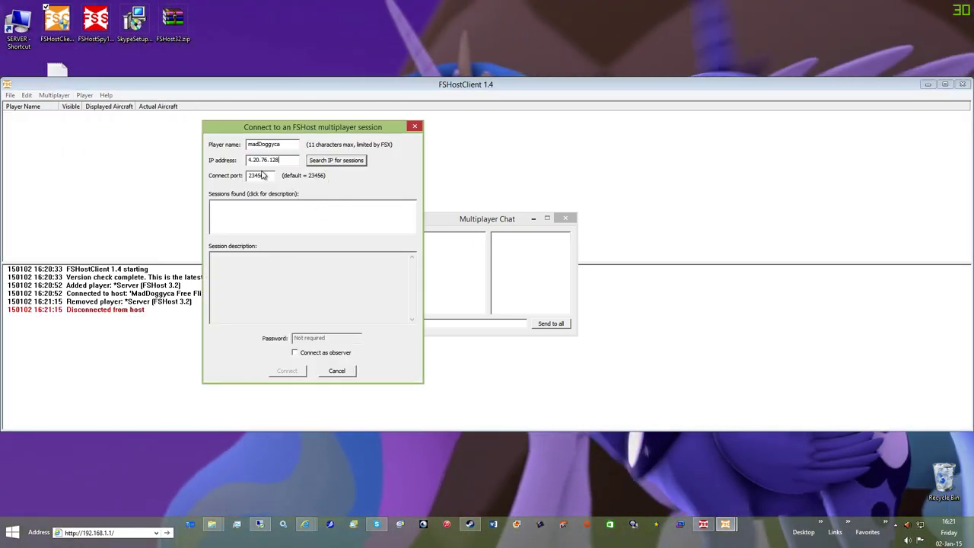
{"action": "key", "text": "ctrl+a"}
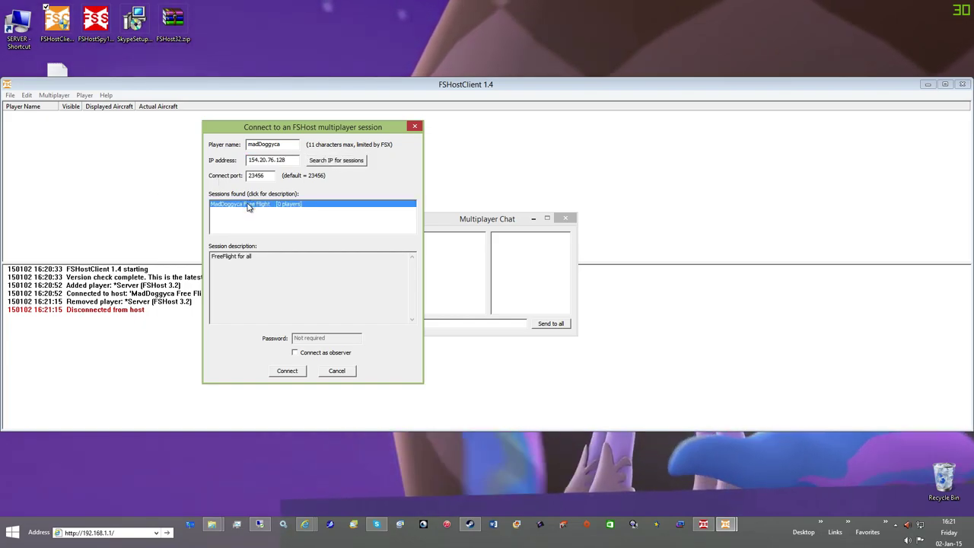
{"action": "left_click", "coordinate": [287, 371]}
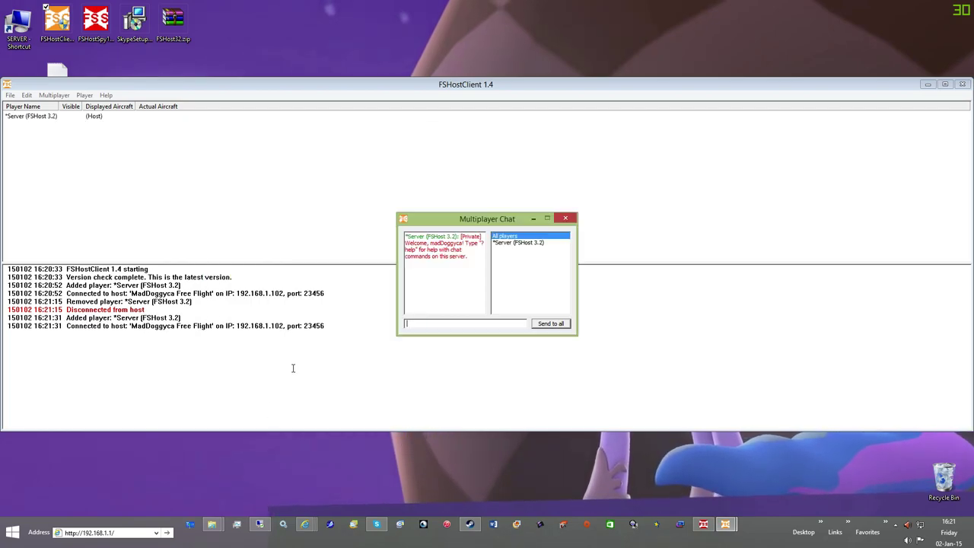
{"action": "left_click", "coordinate": [275, 333]}
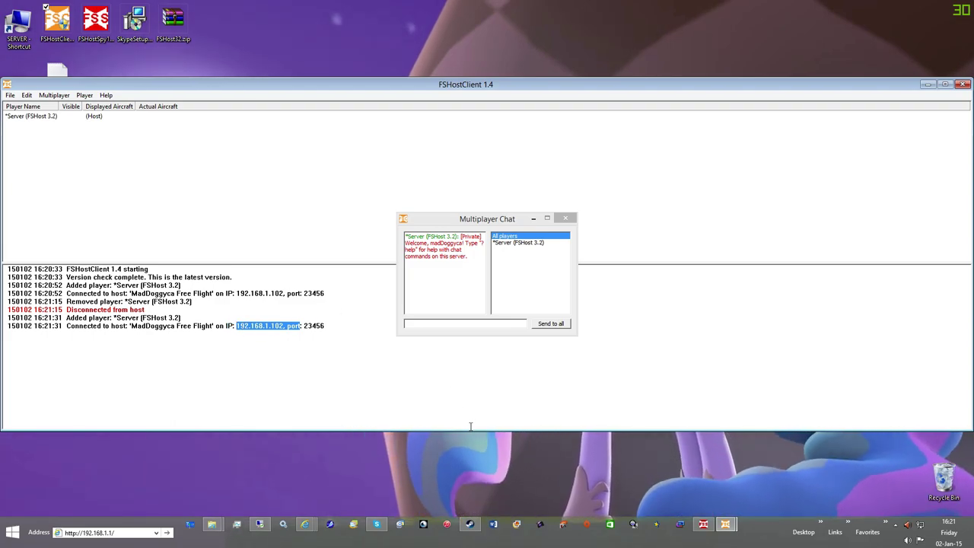
{"action": "left_click", "coordinate": [259, 524]}
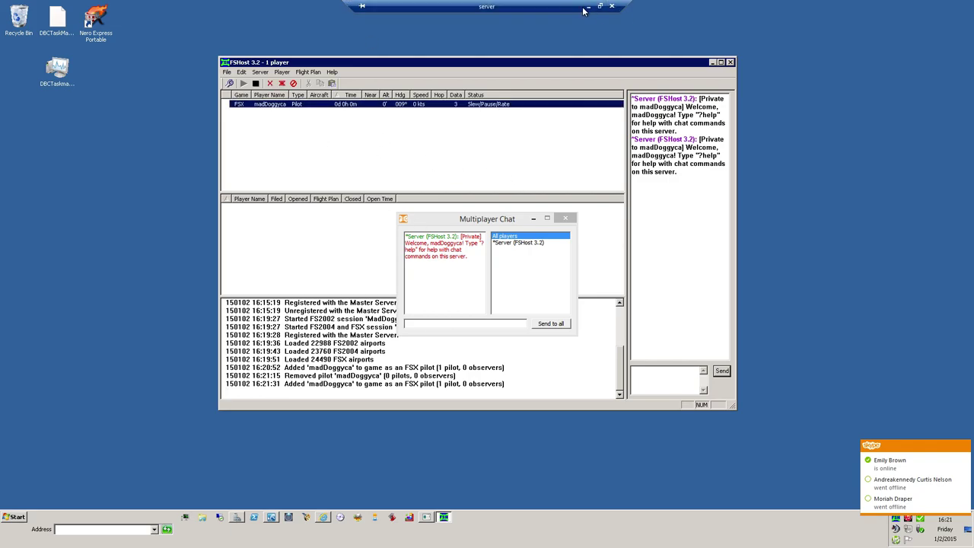
{"action": "left_click", "coordinate": [586, 8]}
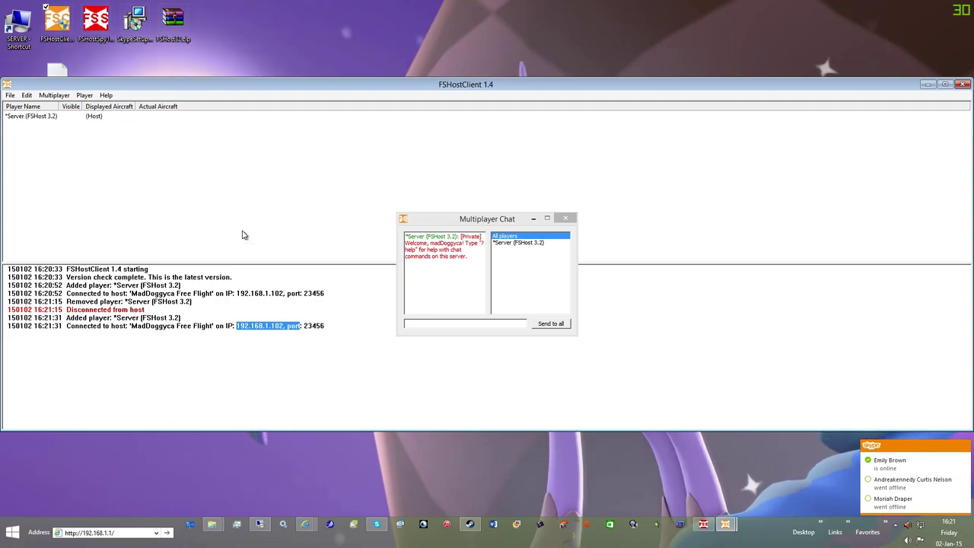